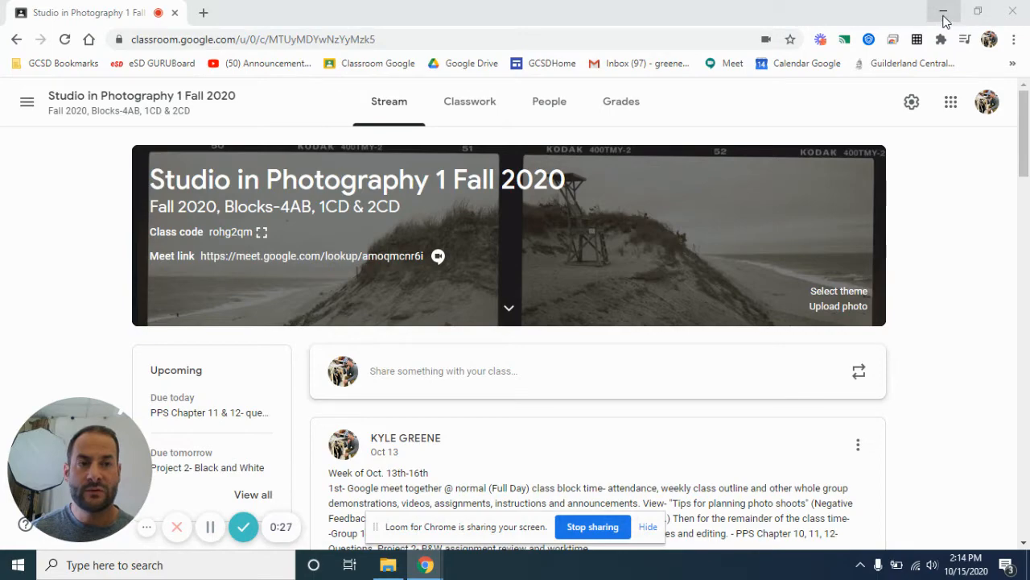
# Open the DSCF2216 portrait from the student's photo folder in Photoshop.
pyautogui.click(943, 16)
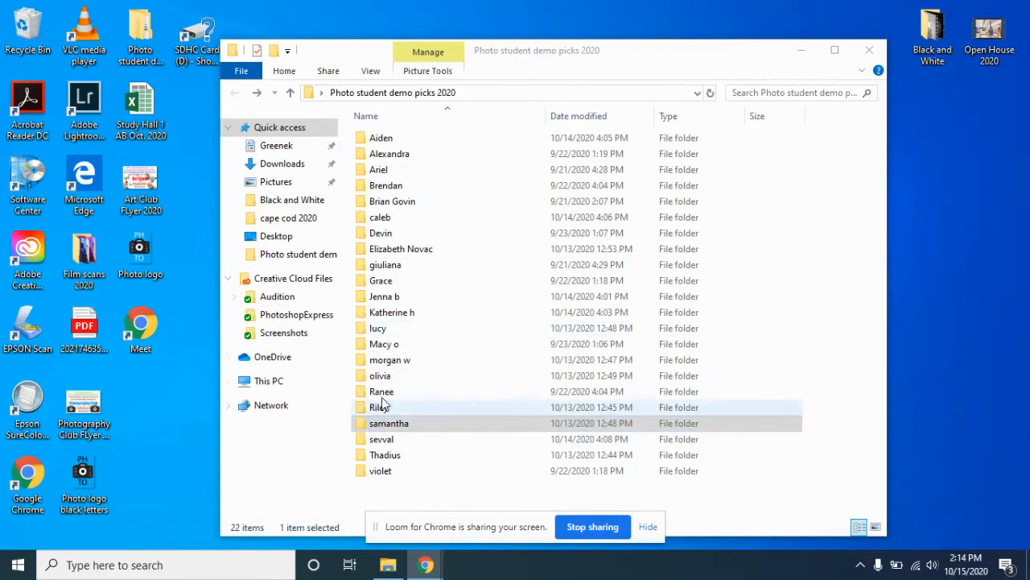
pyautogui.doubleClick(391, 375)
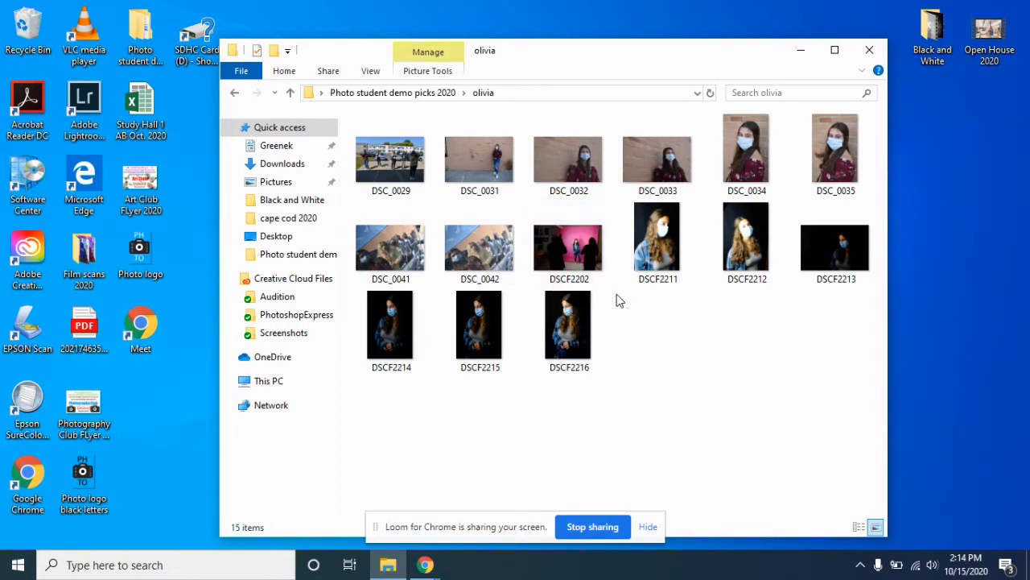
pyautogui.doubleClick(578, 318)
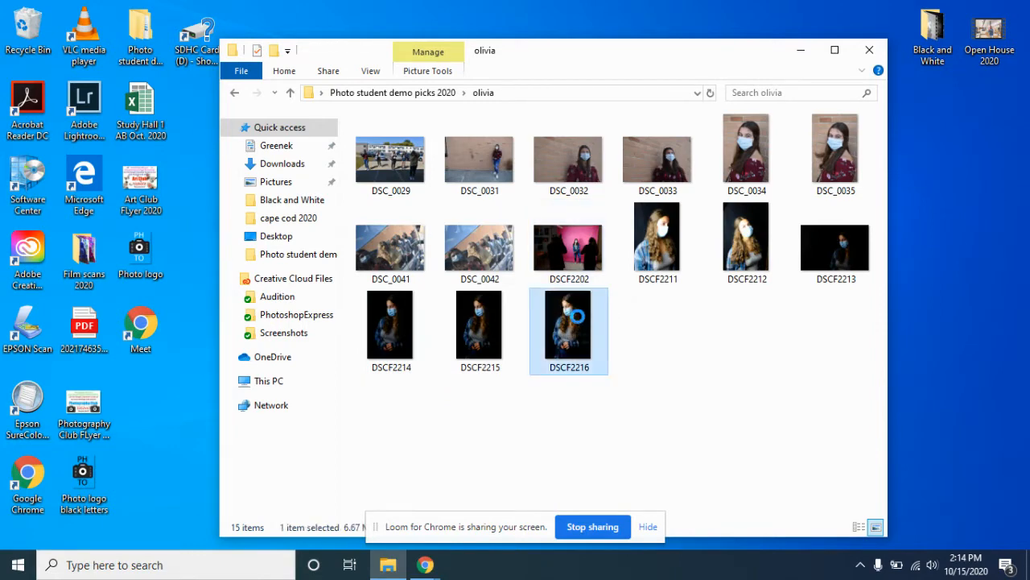
pyautogui.rightClick(578, 318)
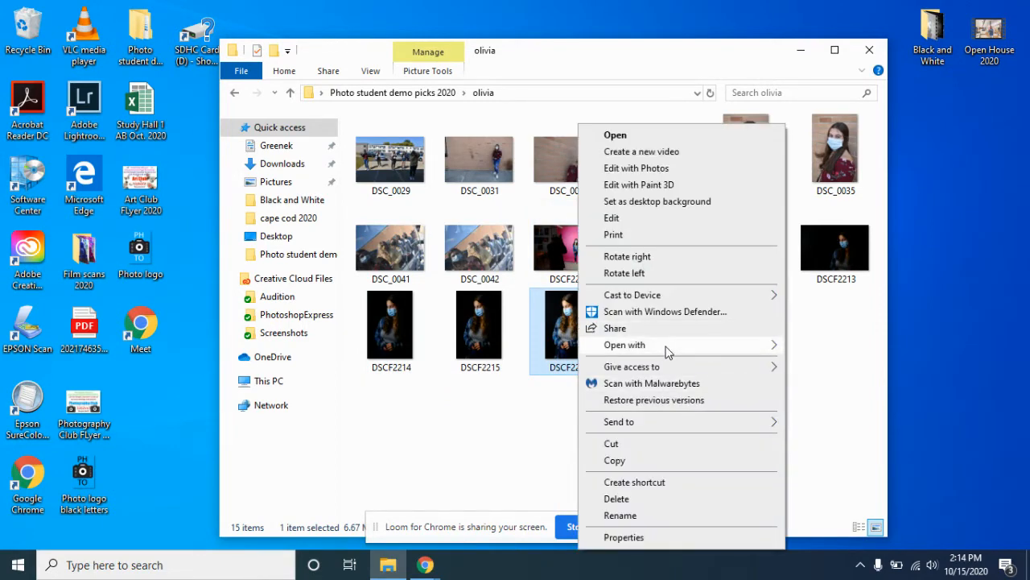
pyautogui.moveTo(668, 352)
pyautogui.click(852, 364)
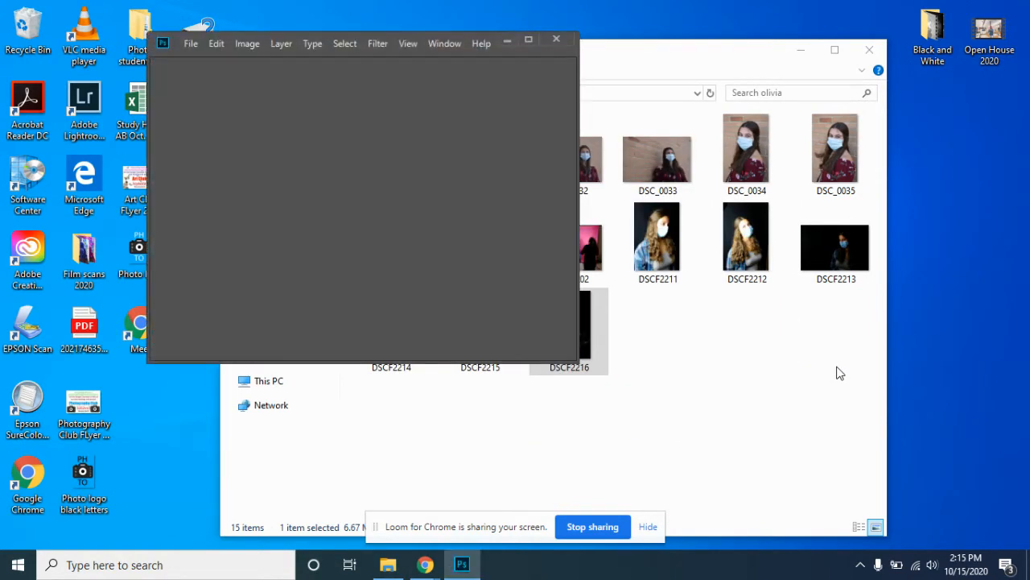
pyautogui.click(473, 568)
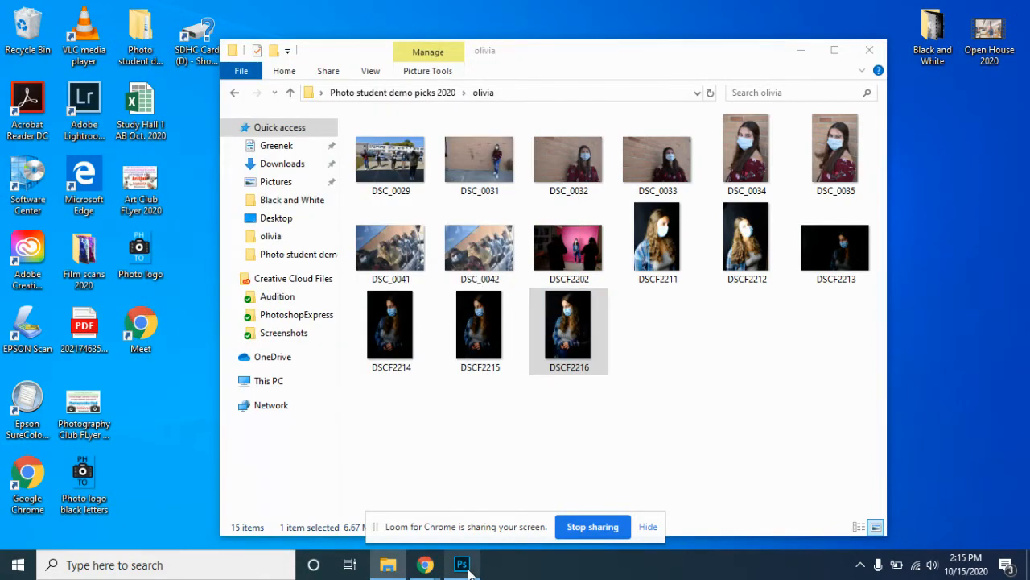
pyautogui.click(461, 568)
# Switch to the Google Classroom browser window, reduce it from full screen and move it clear of the Photoshop window.
pyautogui.moveTo(425, 566)
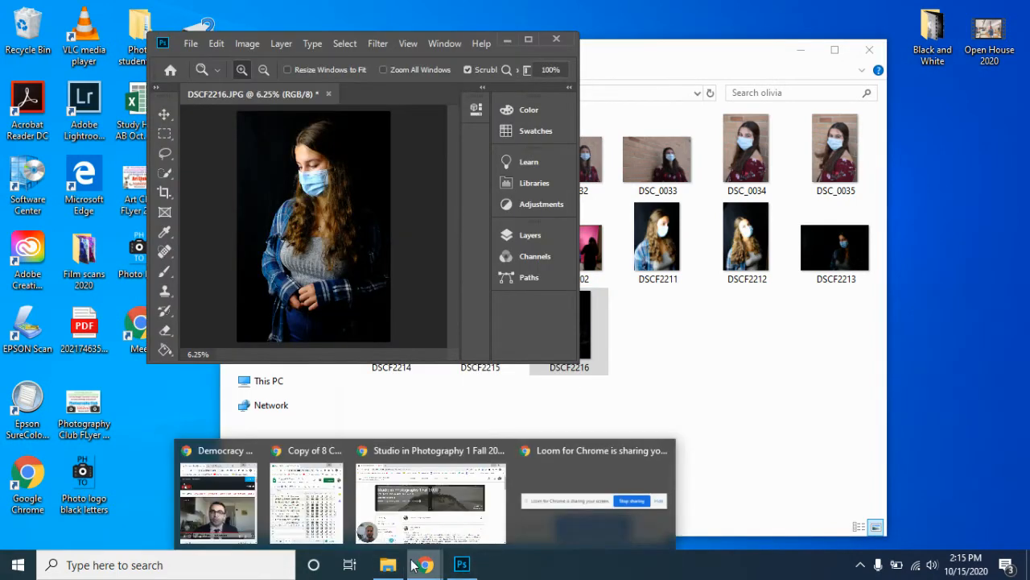
pyautogui.click(416, 527)
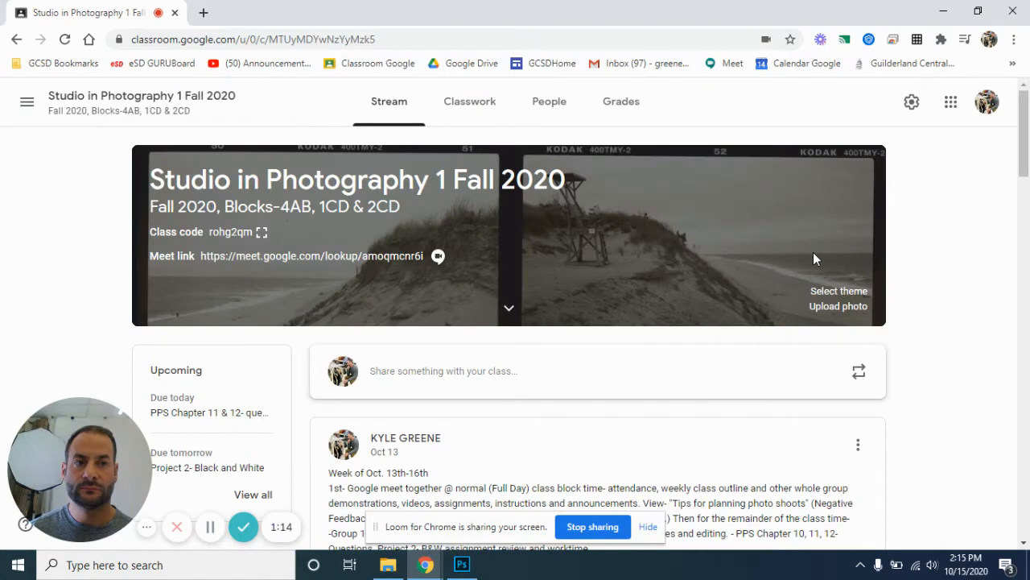
pyautogui.click(979, 11)
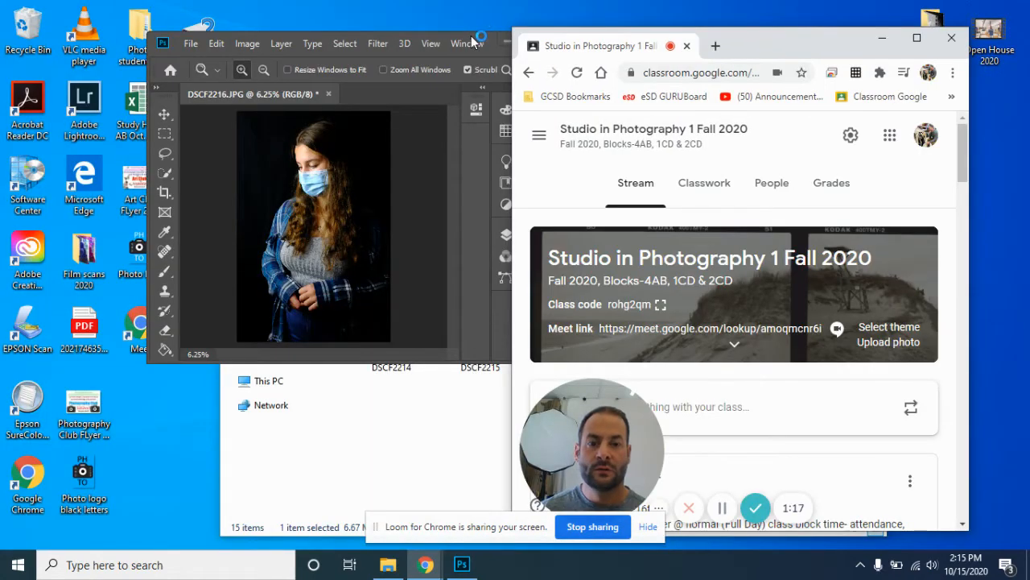
pyautogui.moveTo(747, 34); pyautogui.dragTo(276, 53)
# Switch to Photoshop, enlarge its window to full screen and fit the whole portrait in view.
pyautogui.click(403, 40)
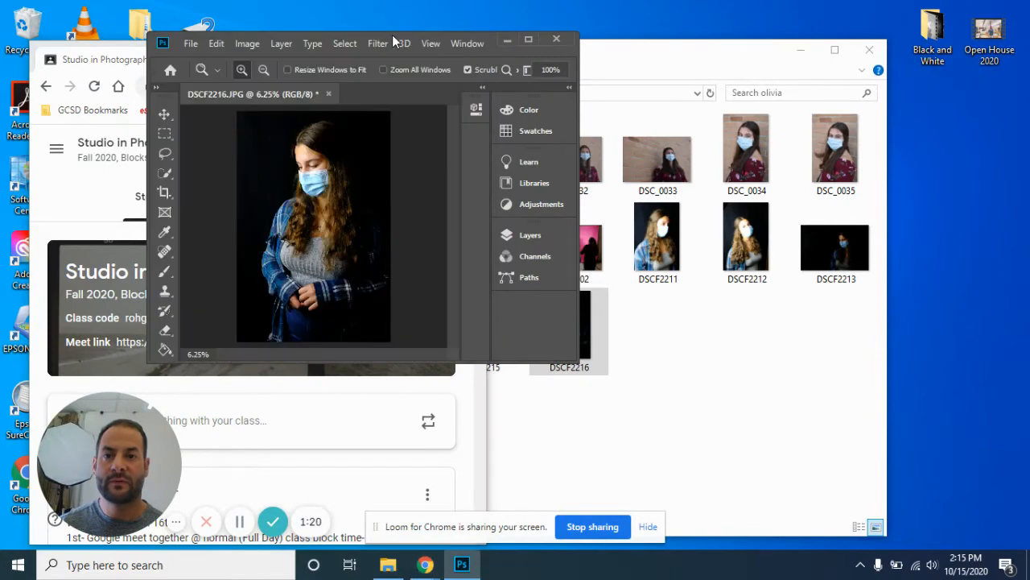
pyautogui.moveTo(392, 34); pyautogui.dragTo(570, 61)
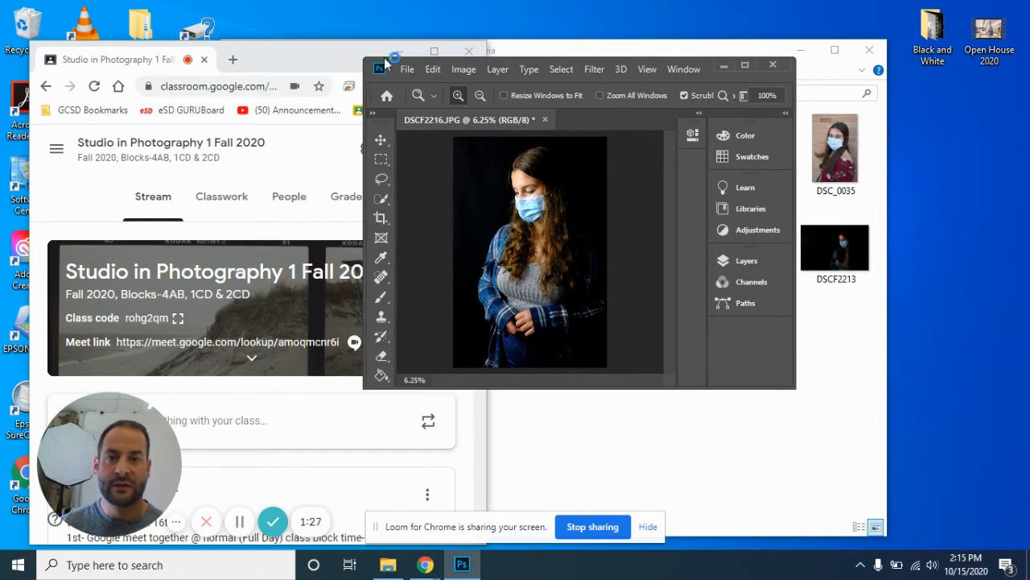
pyautogui.moveTo(364, 58); pyautogui.dragTo(182, 14)
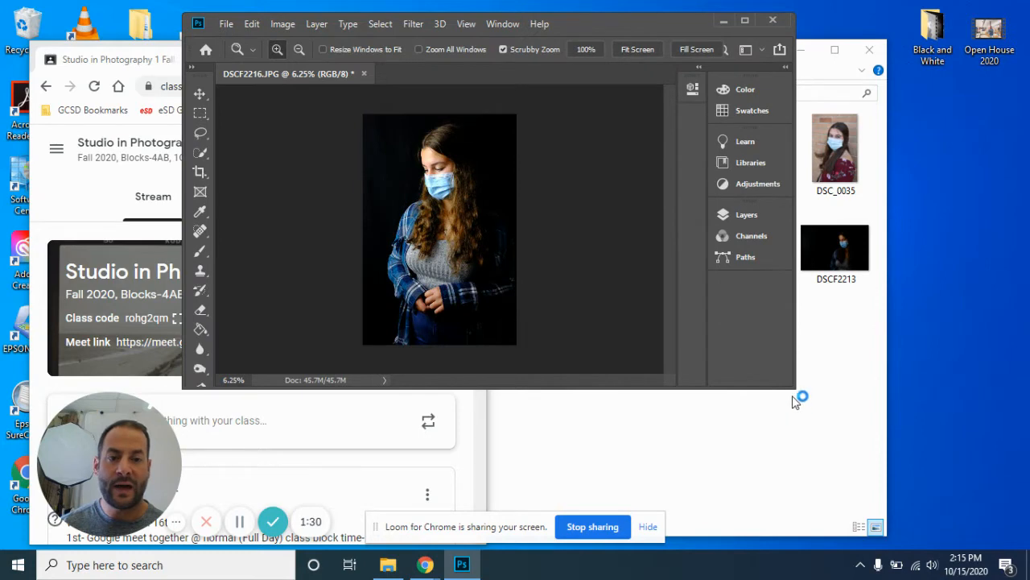
pyautogui.moveTo(795, 390); pyautogui.dragTo(833, 498)
pyautogui.click(783, 21)
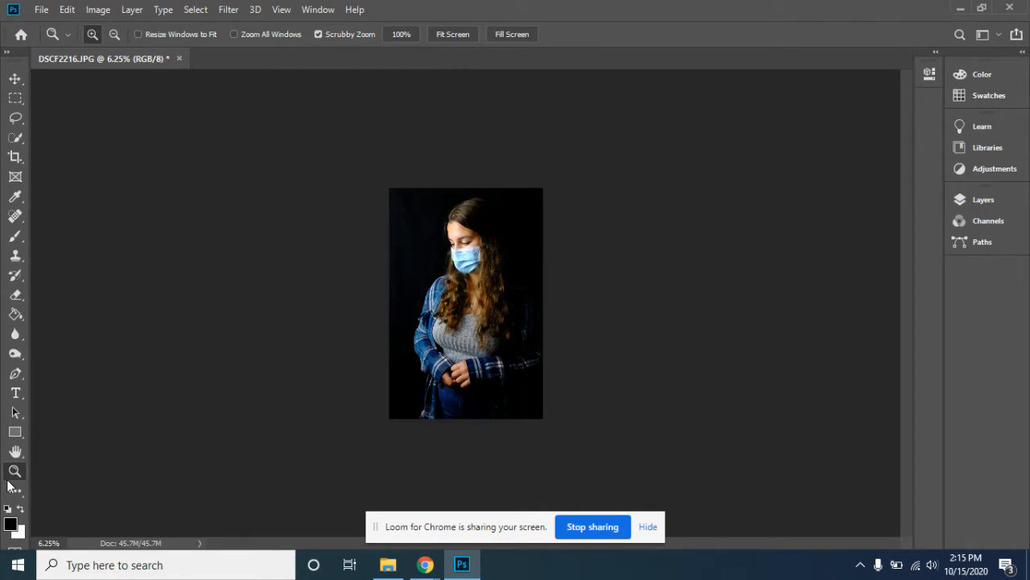
pyautogui.click(453, 33)
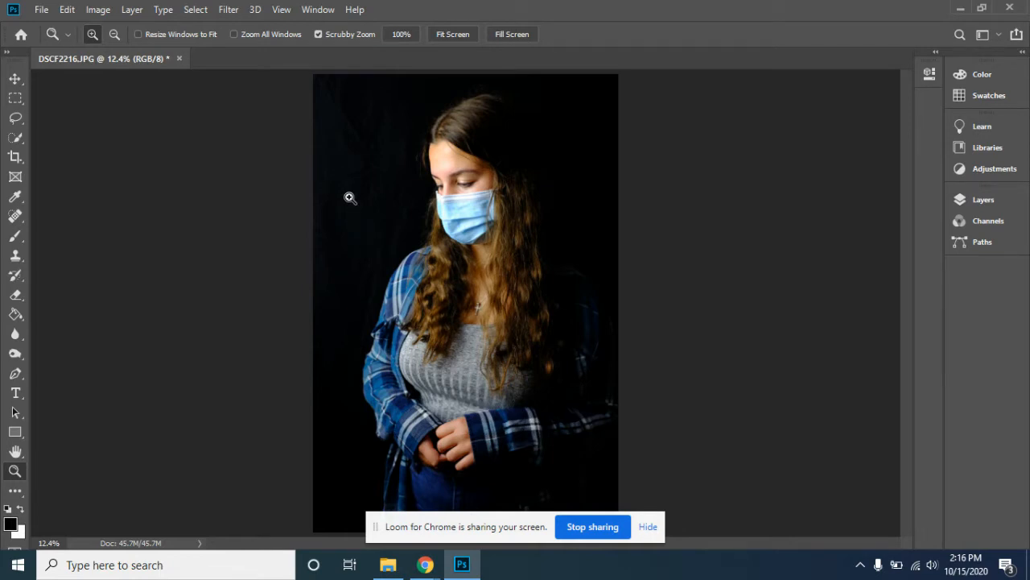
# Try a Brightness/Contrast adjustment with brightness -20 and contrast 73 on the portrait, and undo it.
pyautogui.click(99, 9)
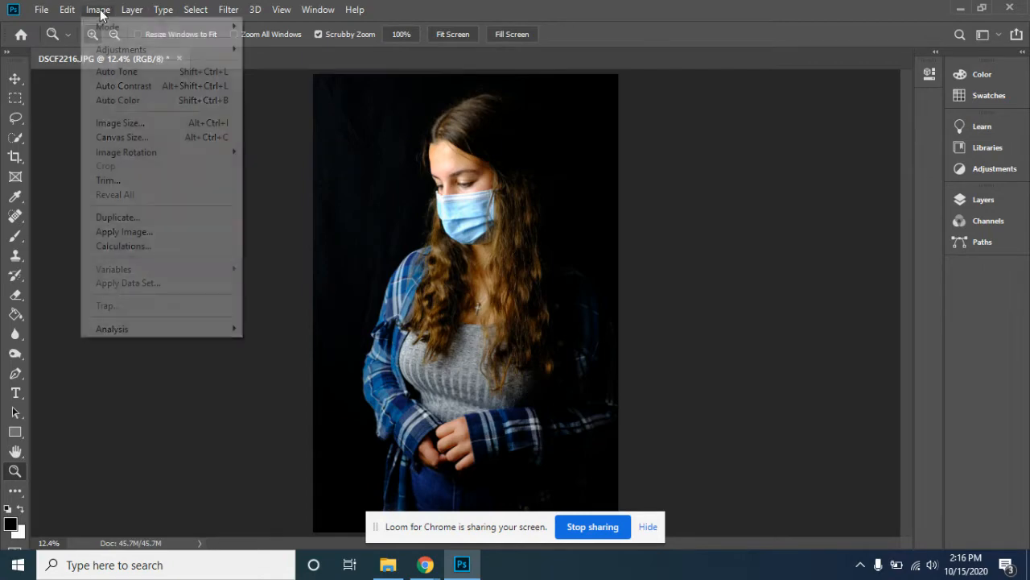
pyautogui.click(283, 46)
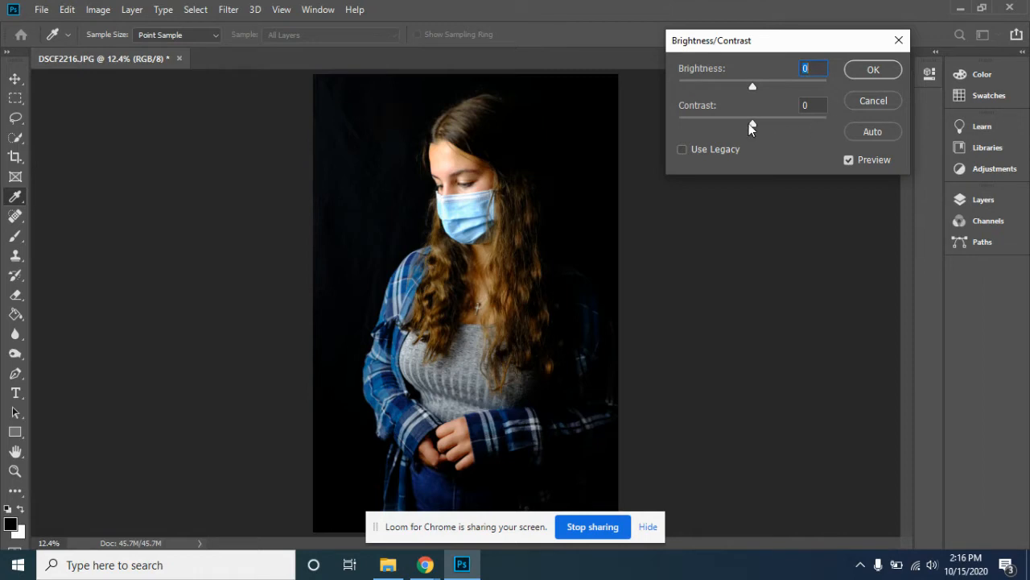
pyautogui.moveTo(753, 126); pyautogui.dragTo(804, 124)
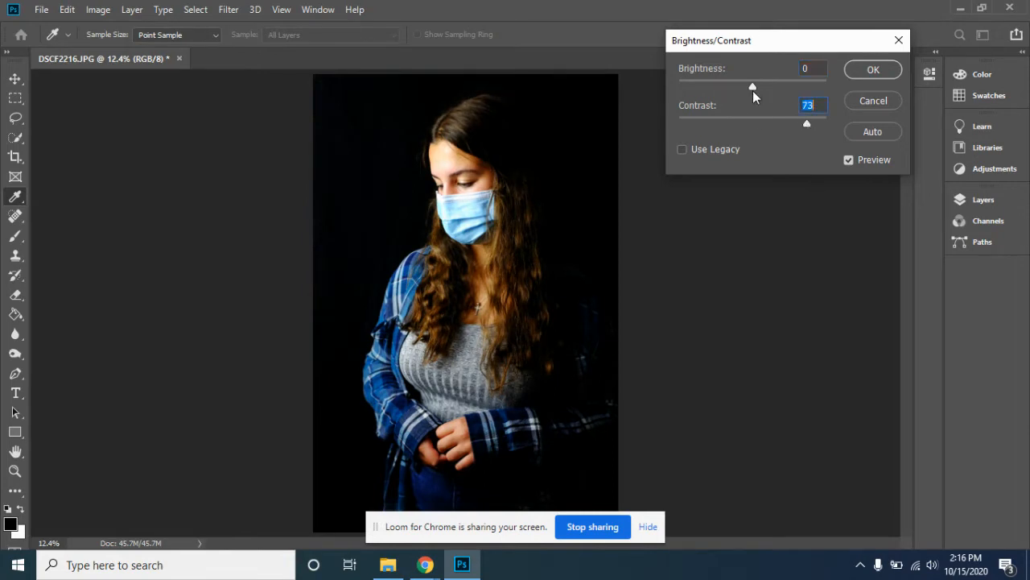
pyautogui.moveTo(753, 88); pyautogui.dragTo(837, 89)
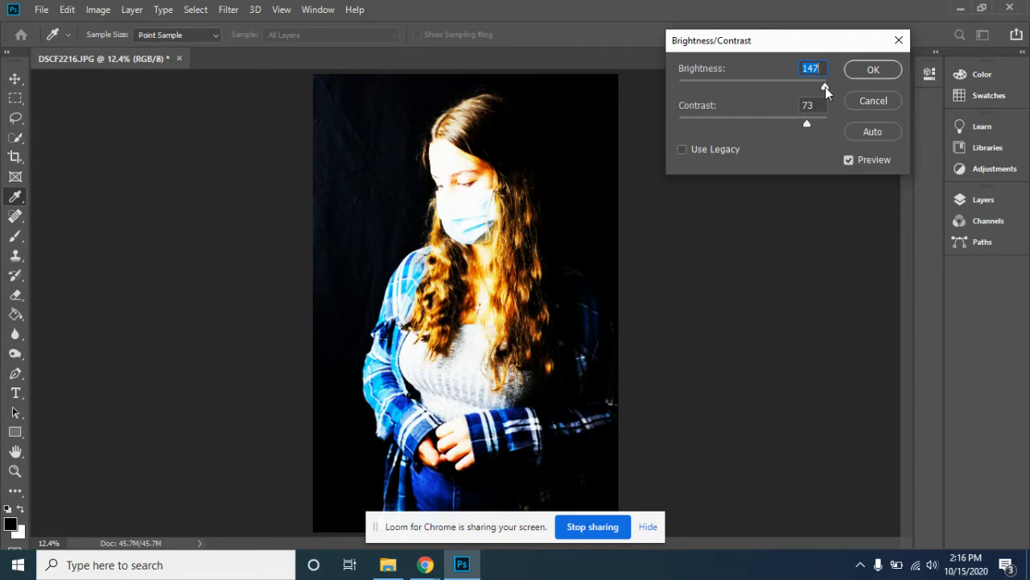
pyautogui.moveTo(825, 87); pyautogui.dragTo(743, 90)
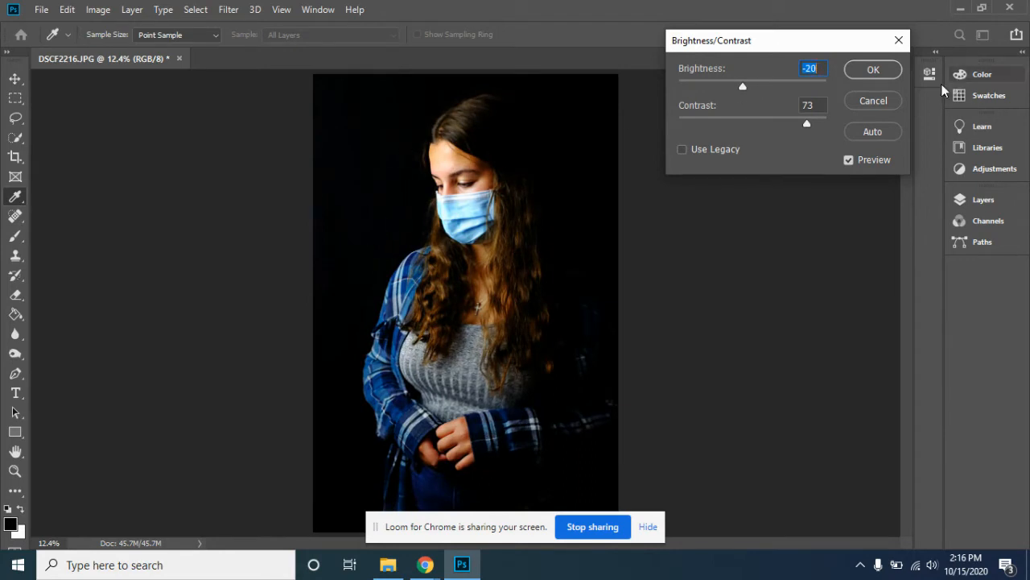
pyautogui.click(875, 70)
pyautogui.press('z')
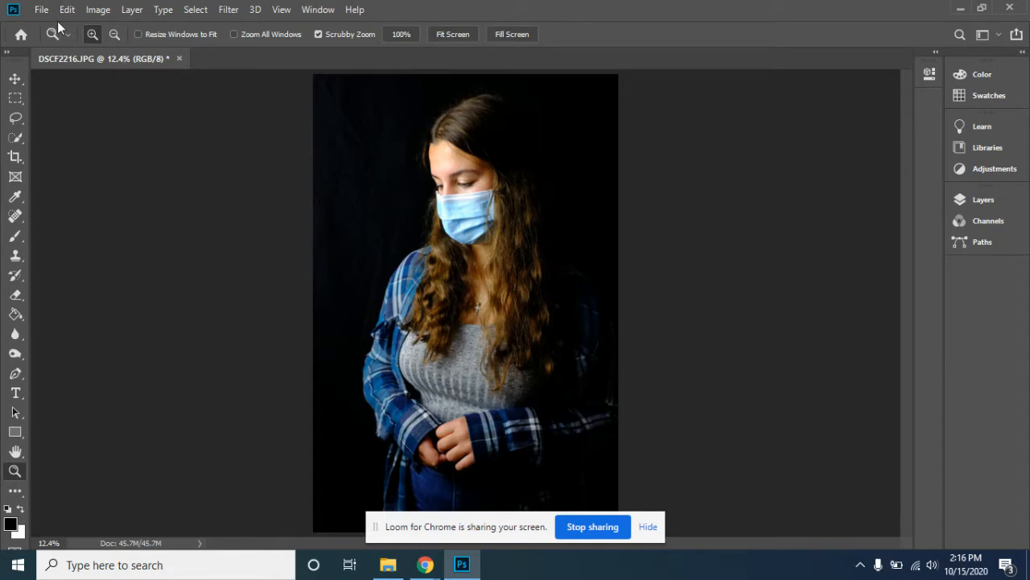
# Apply a Brightness/Contrast adjustment to the portrait with brightness 112 and contrast -24.
pyautogui.click(97, 9)
pyautogui.moveTo(120, 50)
pyautogui.click(274, 49)
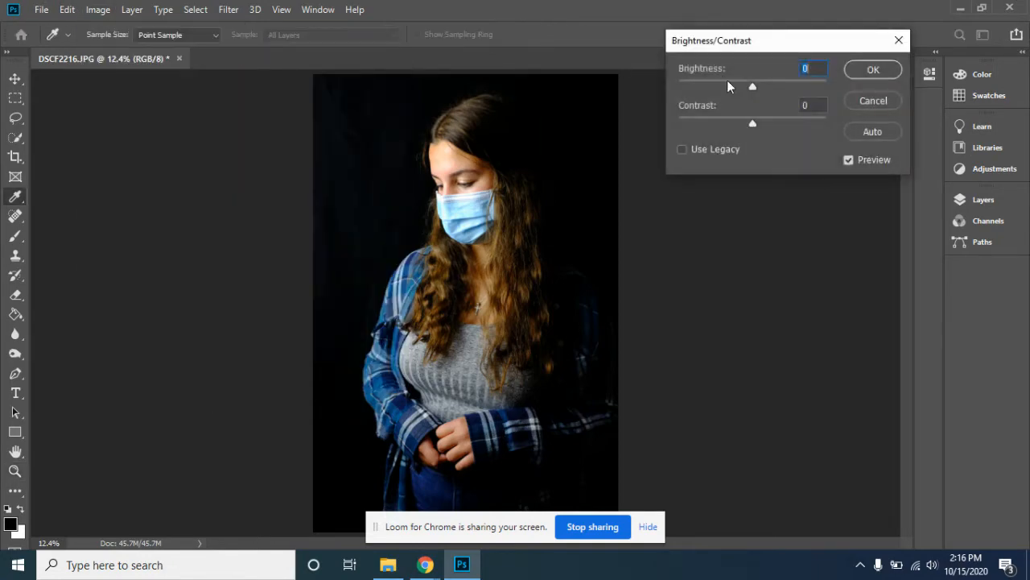
pyautogui.moveTo(741, 87); pyautogui.dragTo(807, 87)
pyautogui.moveTo(752, 121); pyautogui.dragTo(718, 120)
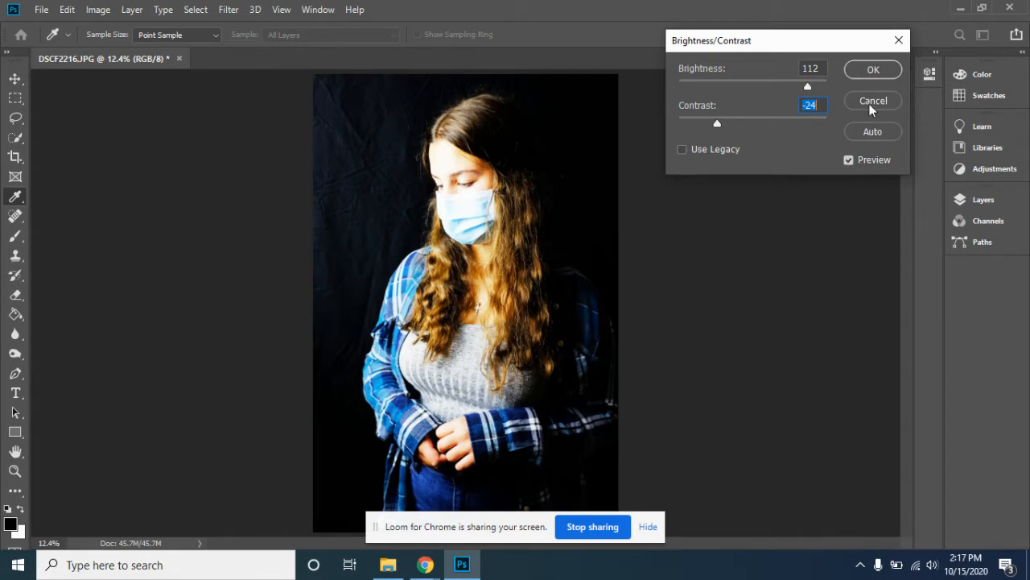
pyautogui.click(877, 71)
pyautogui.press('z')
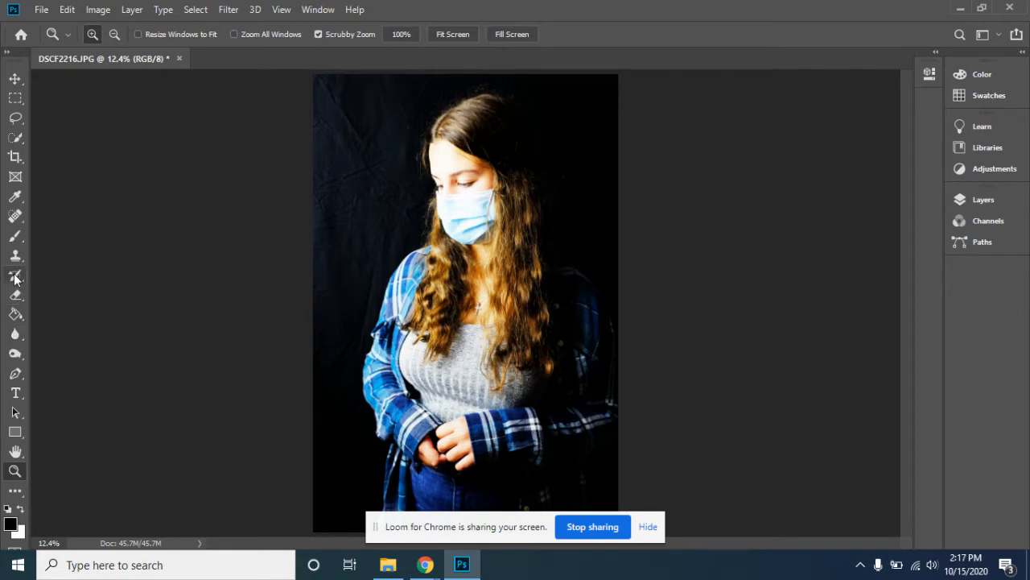
# Sample colors from the dark backdrop and the blue plaid shirt sleeve with the Eyedropper.
pyautogui.click(16, 198)
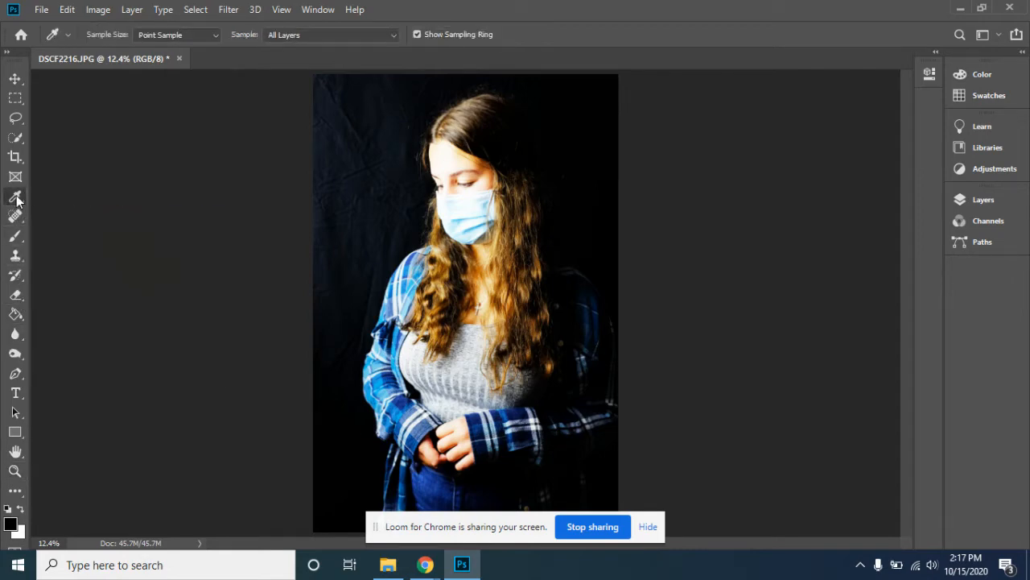
pyautogui.moveTo(346, 201); pyautogui.dragTo(335, 239)
pyautogui.click(385, 392)
# Sample a single light blue pixel of the shirt at 3200% magnification with the Eyedropper and return to the full photo.
pyautogui.click(15, 471)
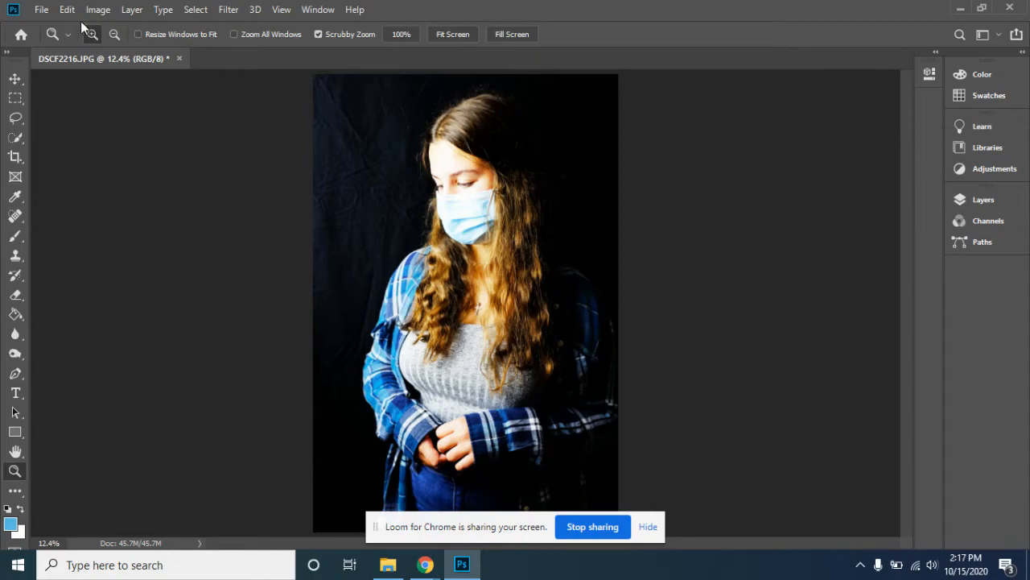
pyautogui.moveTo(385, 323); pyautogui.dragTo(345, 268)
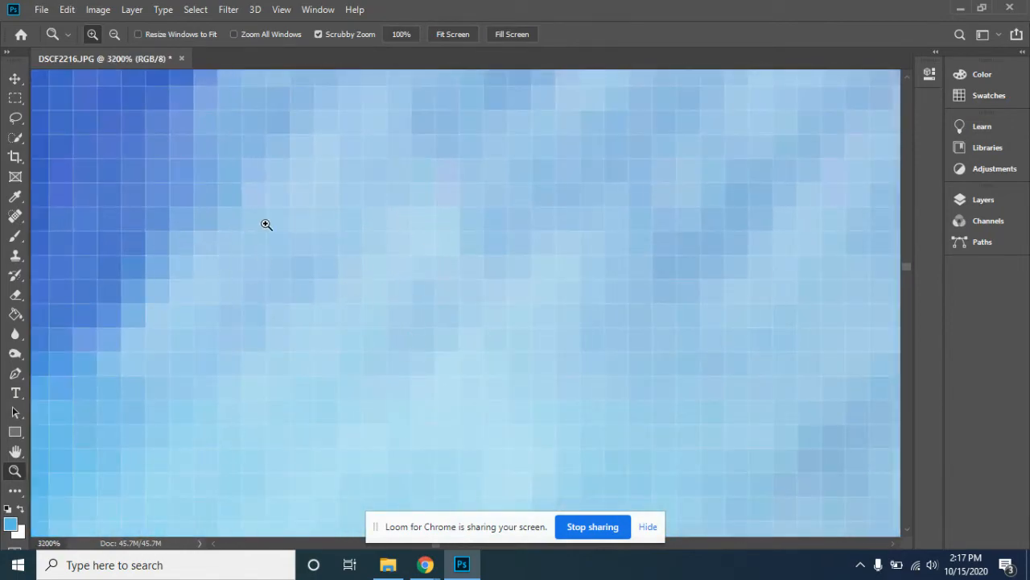
pyautogui.click(15, 196)
pyautogui.click(234, 190)
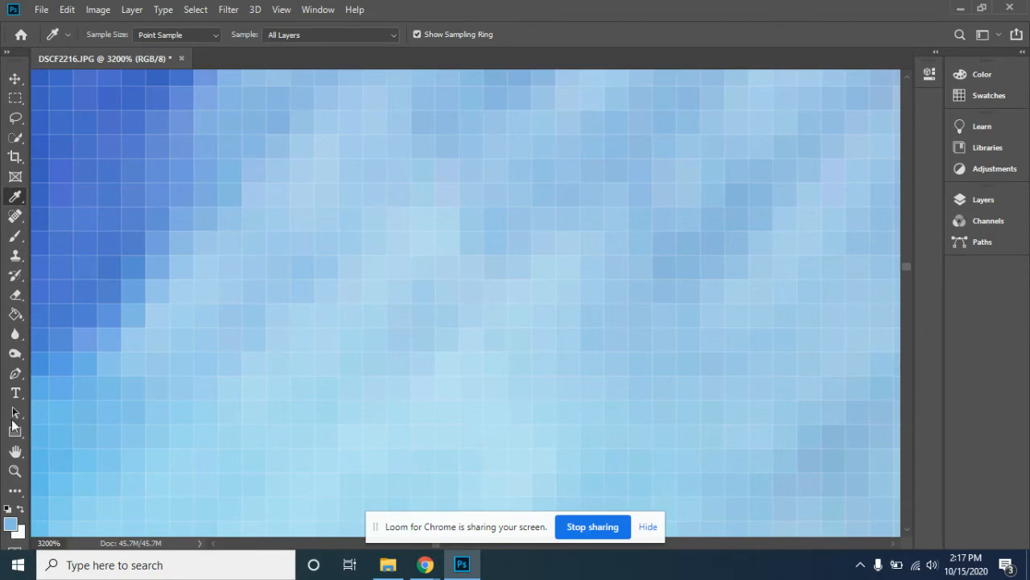
pyautogui.click(16, 472)
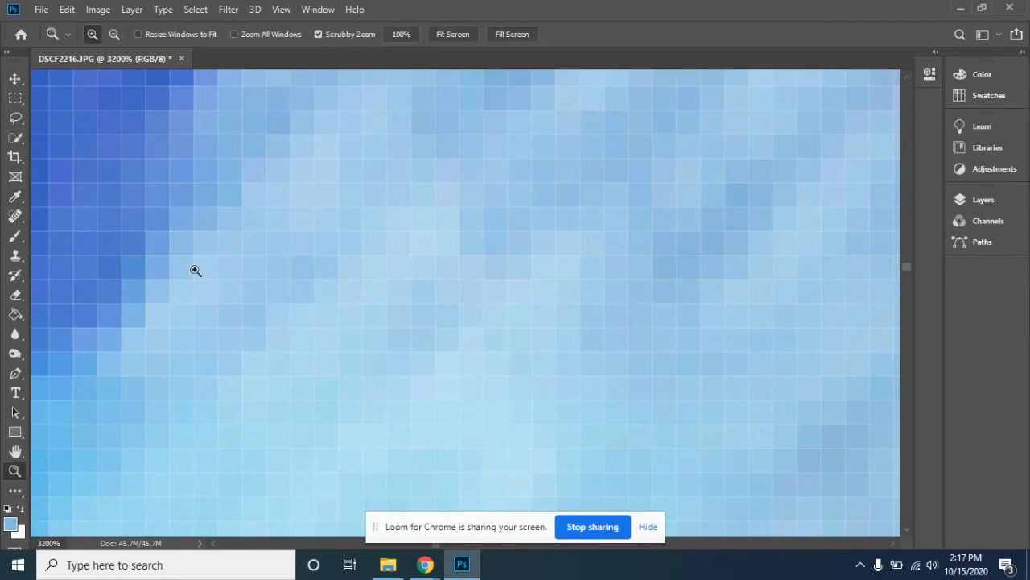
pyautogui.click(458, 36)
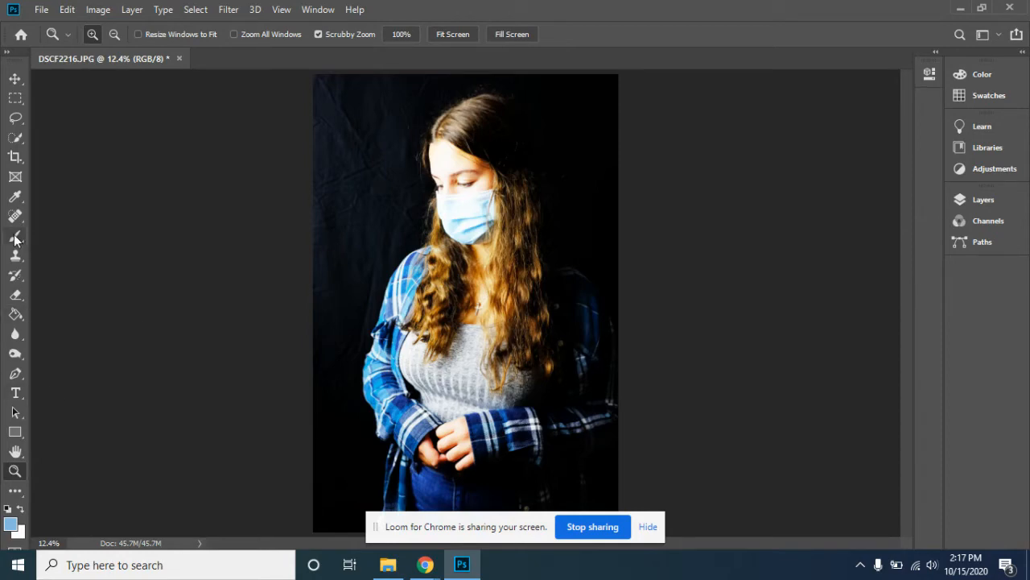
# Sample the black backdrop above the head as the foreground color and set the Brush to 448 px with 0% hardness.
pyautogui.click(19, 197)
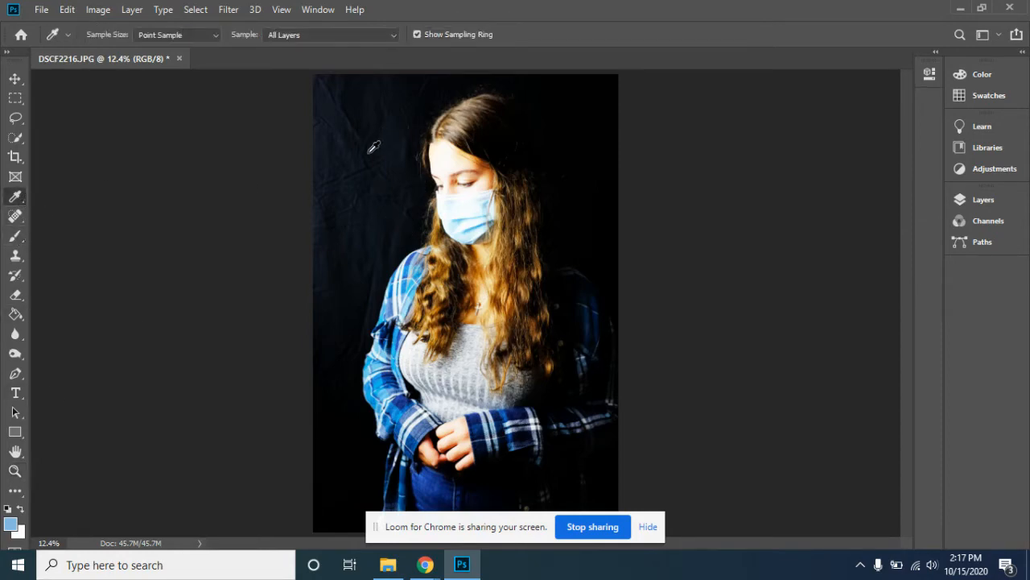
pyautogui.click(463, 76)
pyautogui.click(19, 235)
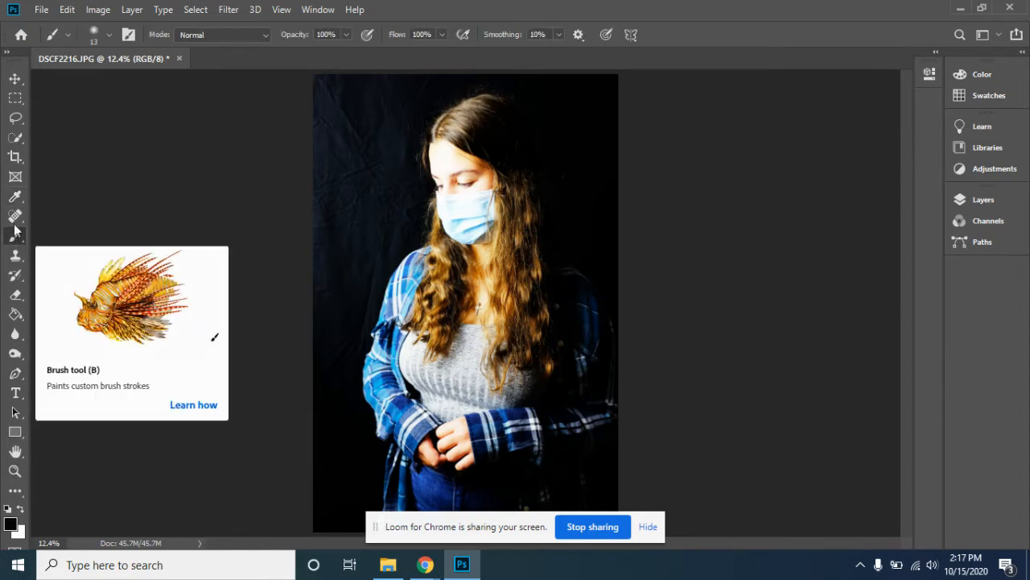
pyautogui.click(110, 34)
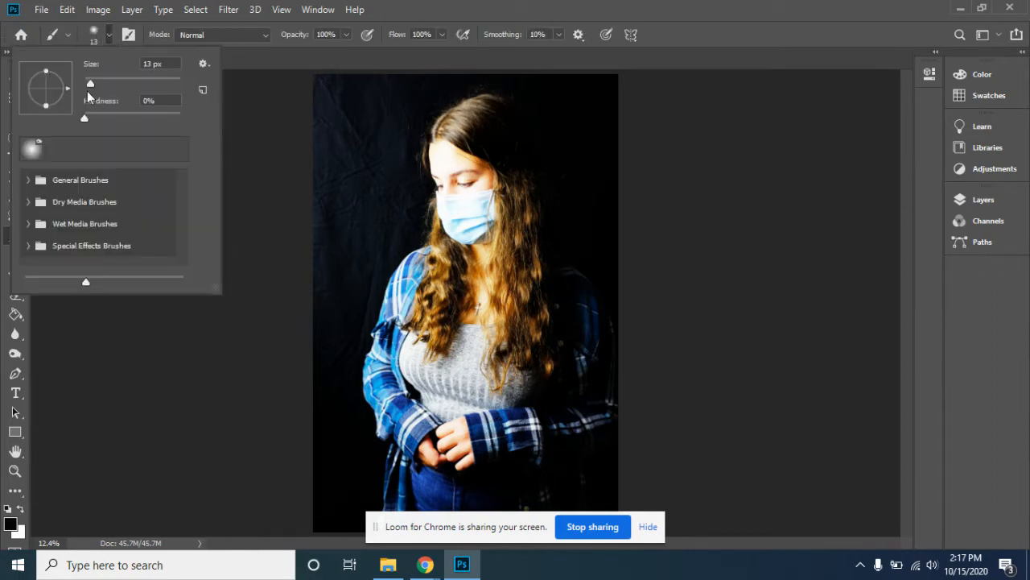
pyautogui.moveTo(123, 83); pyautogui.dragTo(168, 84)
pyautogui.moveTo(84, 119); pyautogui.dragTo(63, 127)
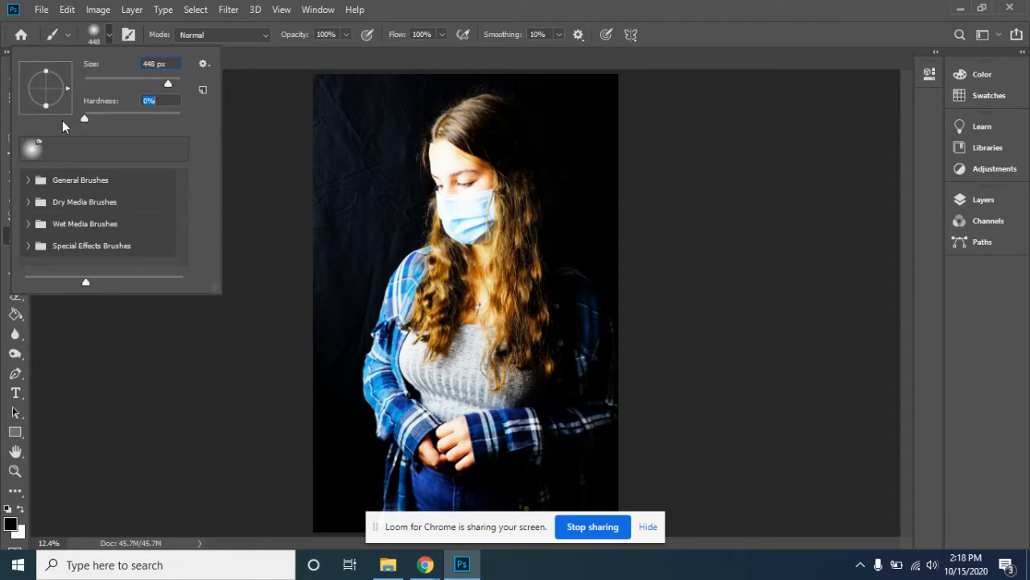
# Set the brush opacity to 48%.
pyautogui.click(345, 38)
pyautogui.click(345, 38)
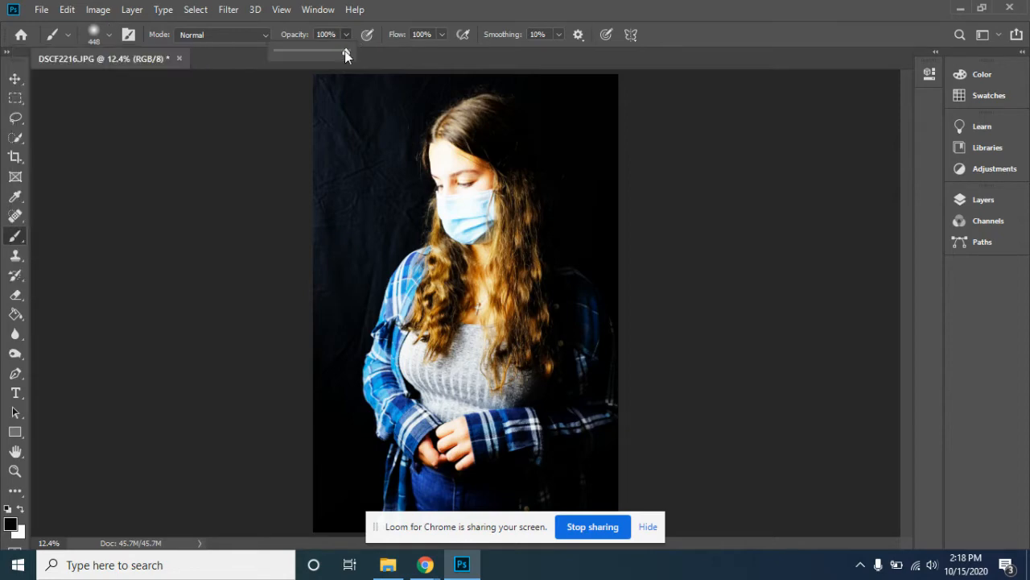
pyautogui.moveTo(321, 55); pyautogui.dragTo(295, 54)
pyautogui.click(658, 22)
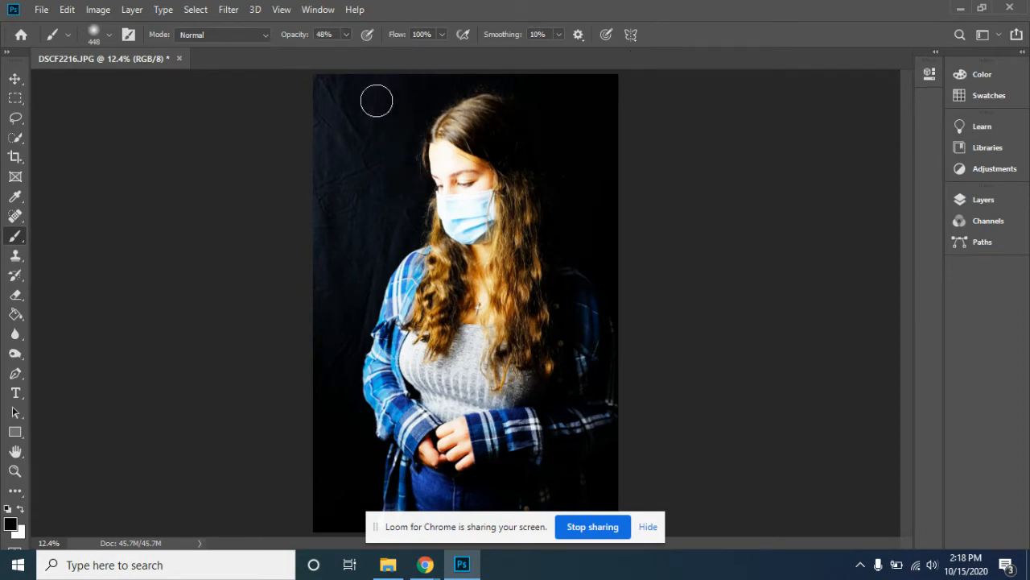
# Paint black over the wrinkles in the dark backdrop around the subject with the soft brush.
pyautogui.moveTo(376, 101)
pyautogui.mouseDown()
pyautogui.moveTo(375, 76)
pyautogui.moveTo(355, 95)
pyautogui.moveTo(340, 53)
pyautogui.moveTo(334, 132)
pyautogui.moveTo(356, 154)
pyautogui.moveTo(326, 233)
pyautogui.moveTo(356, 261)
pyautogui.moveTo(381, 234)
pyautogui.moveTo(344, 305)
pyautogui.moveTo(369, 198)
pyautogui.moveTo(348, 161)
pyautogui.moveTo(313, 287)
pyautogui.moveTo(378, 174)
pyautogui.moveTo(405, 199)
pyautogui.moveTo(340, 314)
pyautogui.moveTo(346, 328)
pyautogui.moveTo(346, 129)
pyautogui.moveTo(336, 113)
pyautogui.moveTo(326, 120)
pyautogui.moveTo(313, 342)
pyautogui.moveTo(372, 231)
pyautogui.moveTo(389, 141)
pyautogui.moveTo(395, 158)
pyautogui.moveTo(347, 236)
pyautogui.moveTo(392, 182)
pyautogui.moveTo(393, 215)
pyautogui.moveTo(325, 419)
pyautogui.moveTo(331, 54)
pyautogui.moveTo(321, 132)
pyautogui.moveTo(368, 122)
pyautogui.moveTo(383, 136)
pyautogui.moveTo(359, 213)
pyautogui.moveTo(367, 238)
pyautogui.moveTo(410, 115)
pyautogui.moveTo(403, 95)
pyautogui.moveTo(396, 210)
pyautogui.moveTo(357, 275)
pyautogui.moveTo(385, 255)
pyautogui.moveTo(366, 288)
pyautogui.mouseUp()
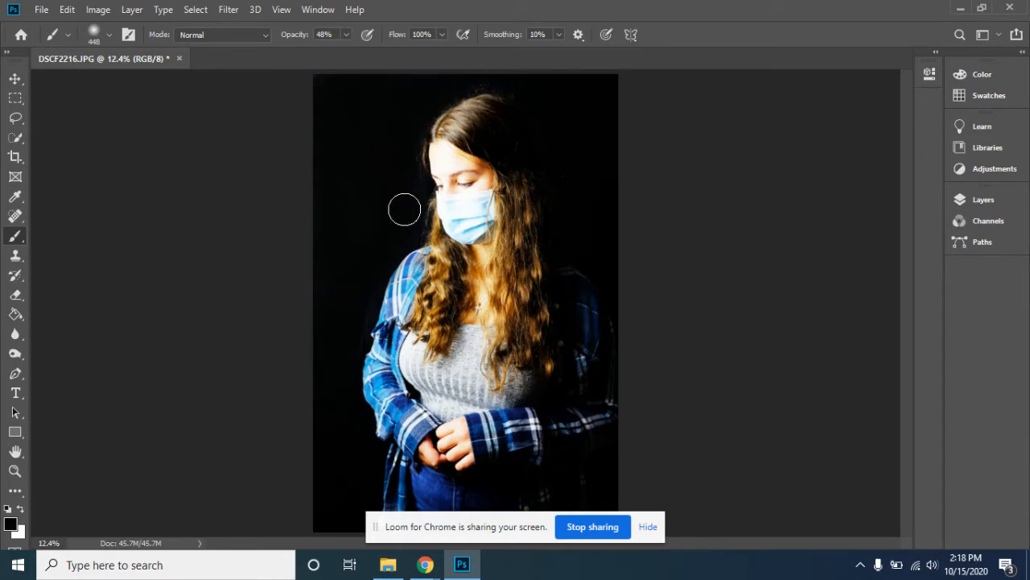
pyautogui.moveTo(404, 210)
pyautogui.mouseDown()
pyautogui.moveTo(365, 274)
pyautogui.moveTo(349, 344)
pyautogui.moveTo(382, 233)
pyautogui.moveTo(326, 91)
pyautogui.moveTo(321, 221)
pyautogui.moveTo(382, 77)
pyautogui.moveTo(386, 137)
pyautogui.moveTo(589, 89)
pyautogui.moveTo(601, 110)
pyautogui.moveTo(608, 79)
pyautogui.moveTo(619, 225)
pyautogui.mouseUp()
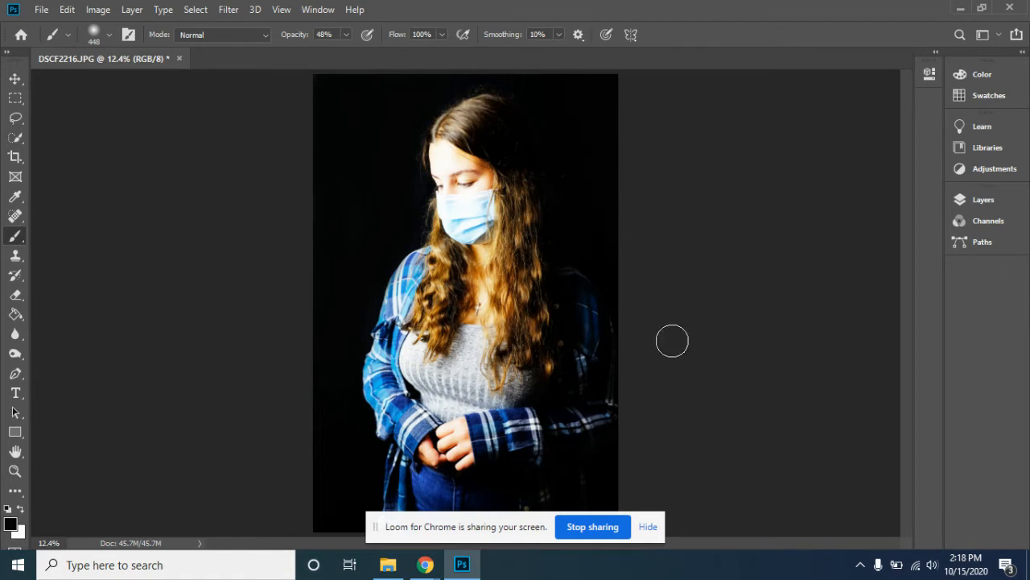
pyautogui.moveTo(353, 94)
pyautogui.mouseDown()
pyautogui.moveTo(303, 195)
pyautogui.moveTo(306, 444)
pyautogui.mouseUp()
pyautogui.moveTo(309, 190)
pyautogui.mouseDown()
pyautogui.moveTo(412, 173)
pyautogui.moveTo(393, 119)
pyautogui.moveTo(338, 205)
pyautogui.moveTo(343, 173)
pyautogui.mouseUp()
# Lower the portrait's brightness to -103 with Brightness/Contrast and return to the Brush tool.
pyautogui.click(99, 9)
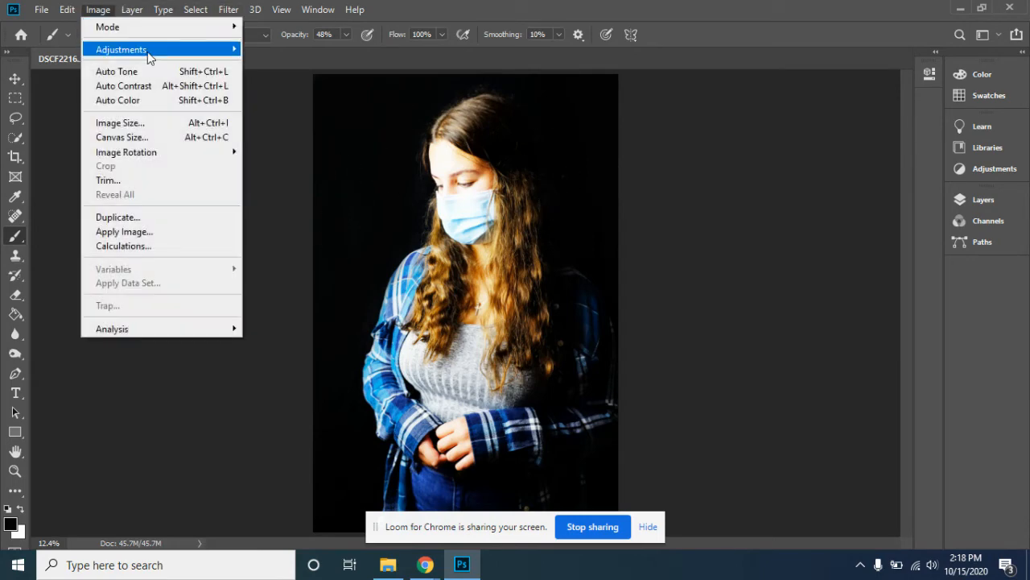
pyautogui.moveTo(149, 53)
pyautogui.click(269, 40)
pyautogui.moveTo(752, 86); pyautogui.dragTo(703, 88)
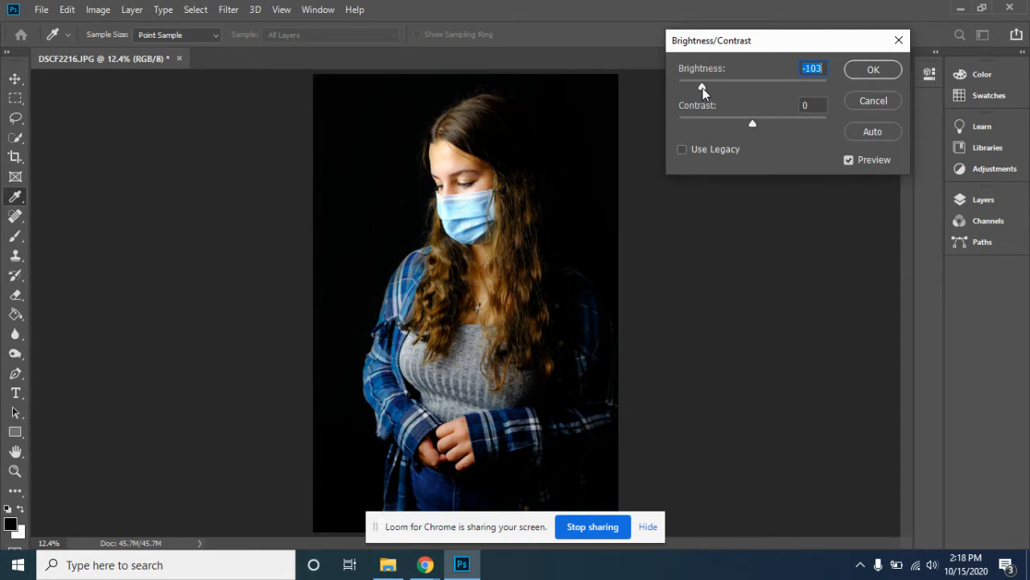
pyautogui.click(877, 70)
pyautogui.press('b')
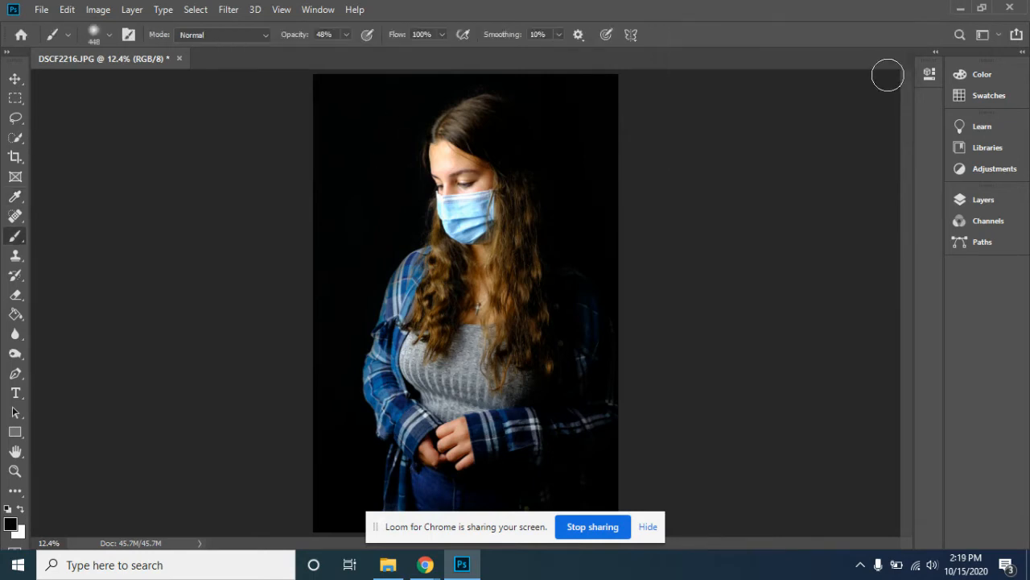
# Step back through the darkening and backdrop painting, and strongly brighten the portrait again with Brightness/Contrast.
pyautogui.hotkey('ctrl', 'z')
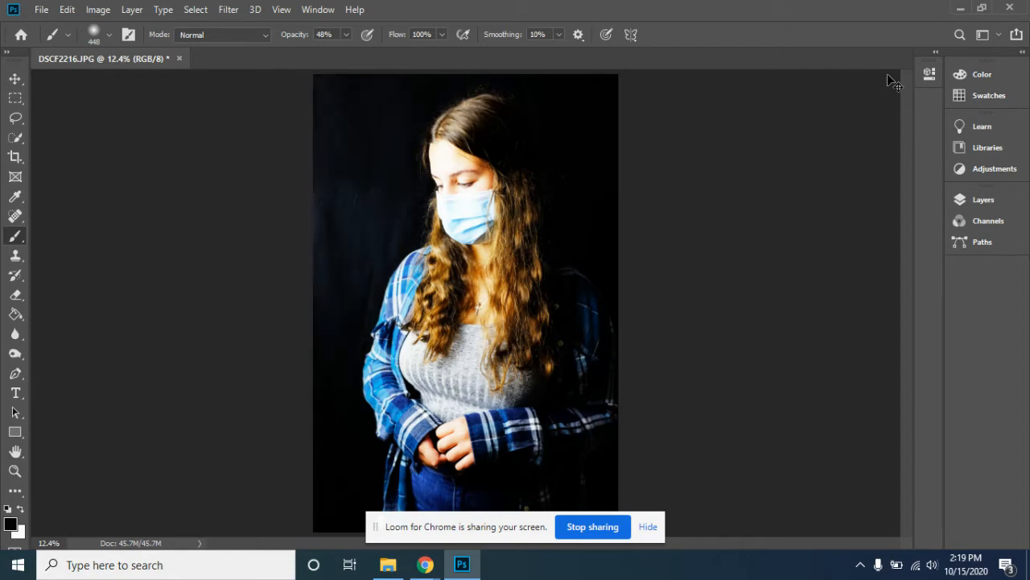
pyautogui.hotkey('ctrl', 'shift', 'z')
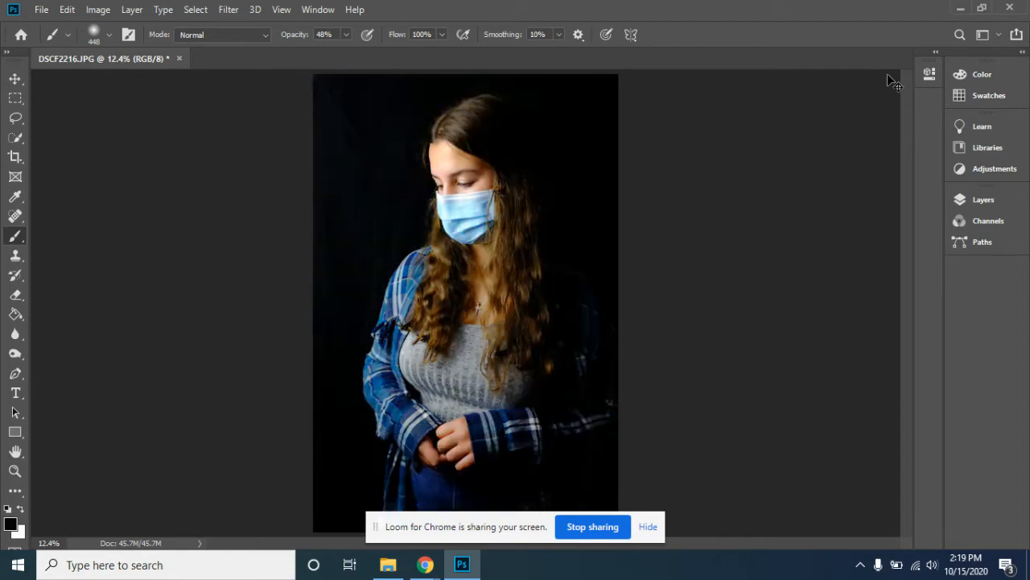
pyautogui.click(98, 9)
pyautogui.moveTo(129, 46)
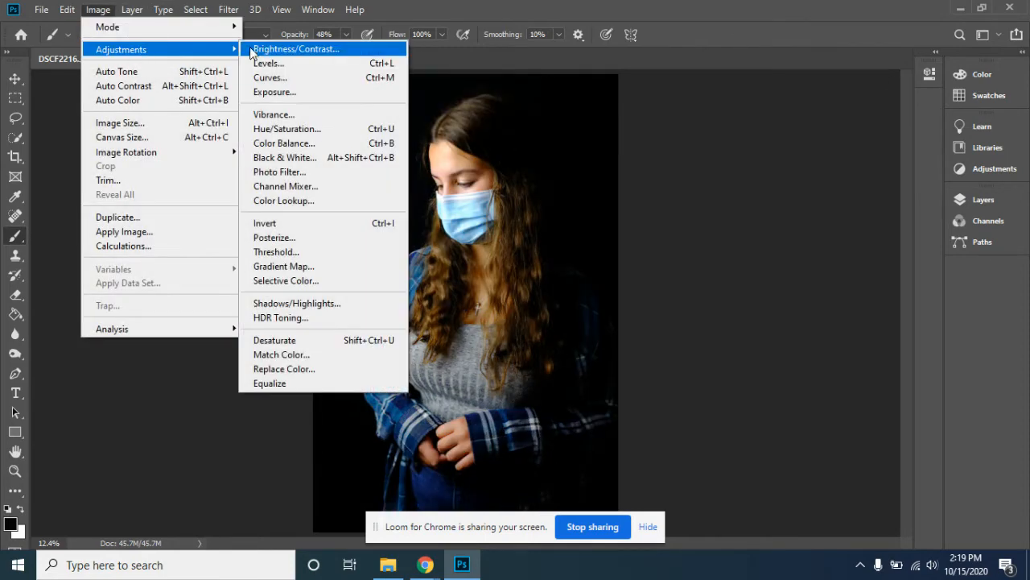
pyautogui.click(298, 47)
pyautogui.moveTo(753, 85); pyautogui.dragTo(806, 87)
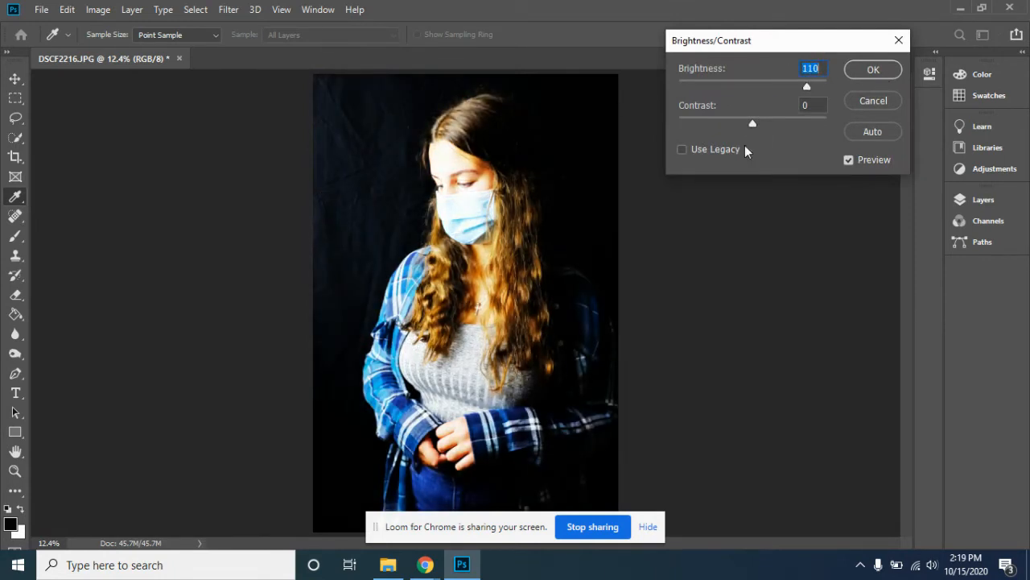
pyautogui.moveTo(809, 87); pyautogui.dragTo(800, 88)
pyautogui.click(865, 76)
pyautogui.press('b')
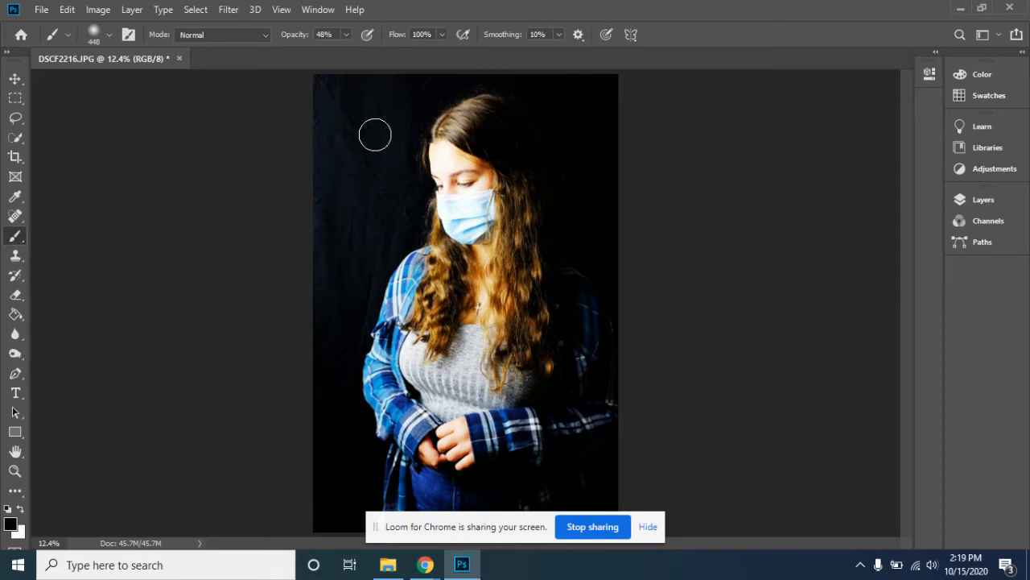
# Set the brush opacity to 24% and the brush size to 354 px with 0% hardness.
pyautogui.click(109, 36)
pyautogui.moveTo(170, 86); pyautogui.dragTo(172, 85)
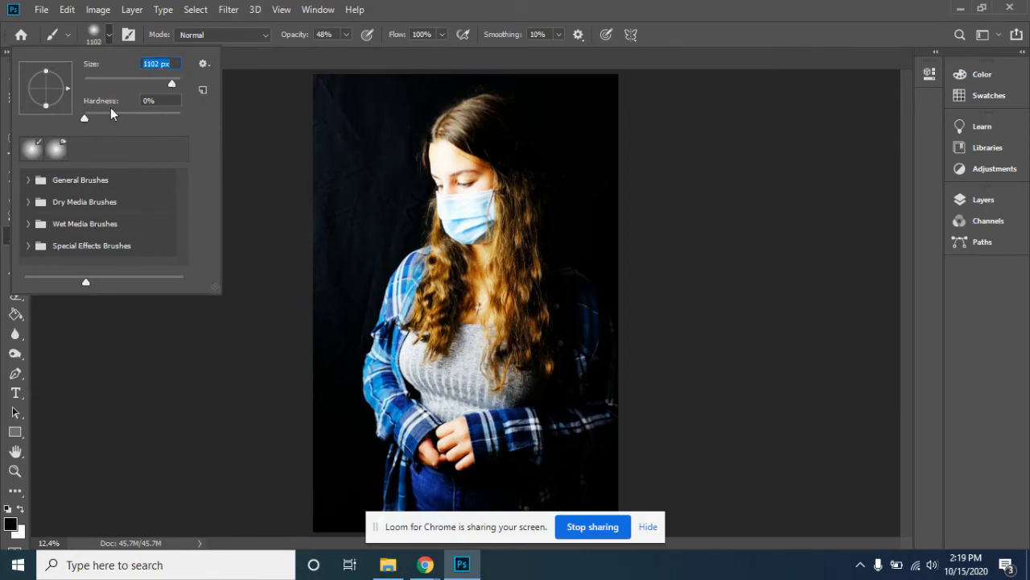
pyautogui.click(346, 34)
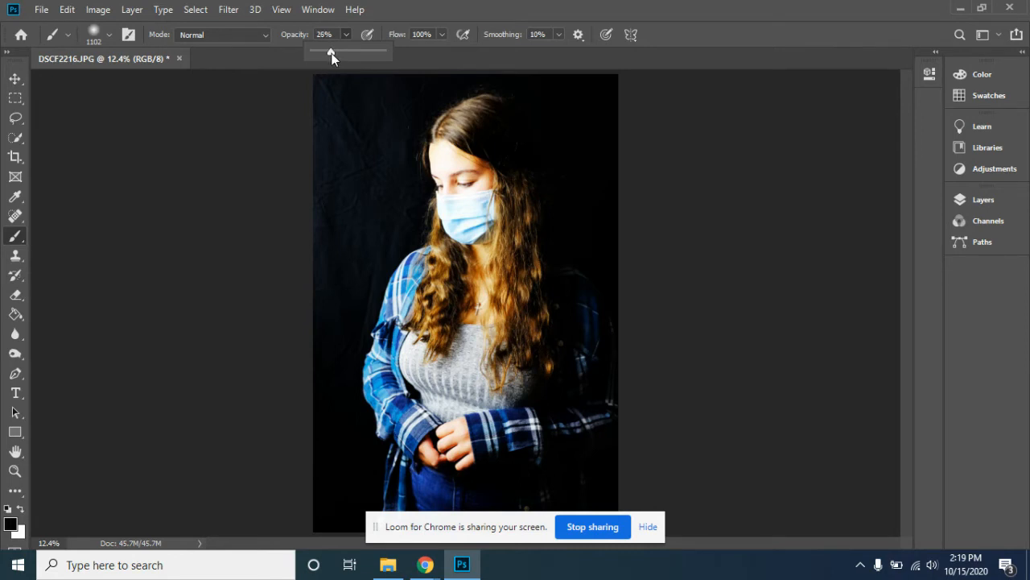
pyautogui.moveTo(325, 53); pyautogui.dragTo(331, 55)
pyautogui.click(110, 36)
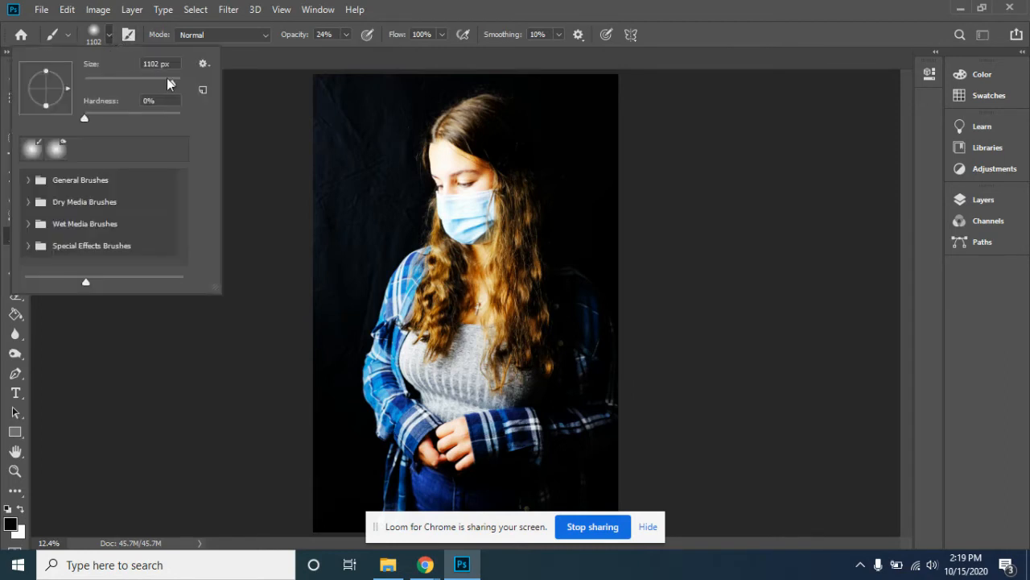
pyautogui.moveTo(170, 84)
pyautogui.mouseDown()
pyautogui.moveTo(149, 86)
pyautogui.moveTo(164, 87)
pyautogui.mouseUp()
pyautogui.click(627, 4)
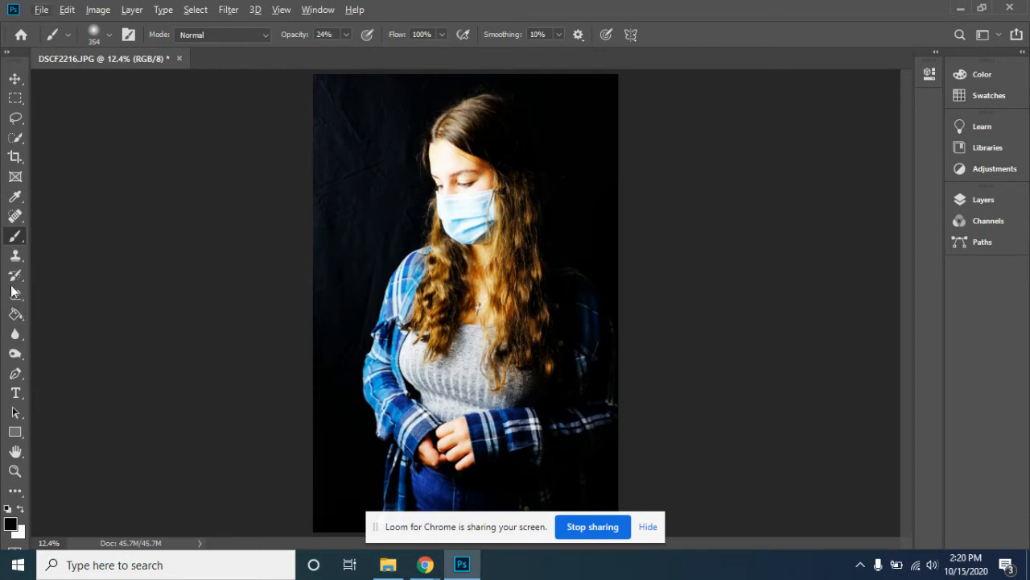
# Switch to the Clone Stamp and set its size to 322 px with 0% hardness.
pyautogui.click(15, 255)
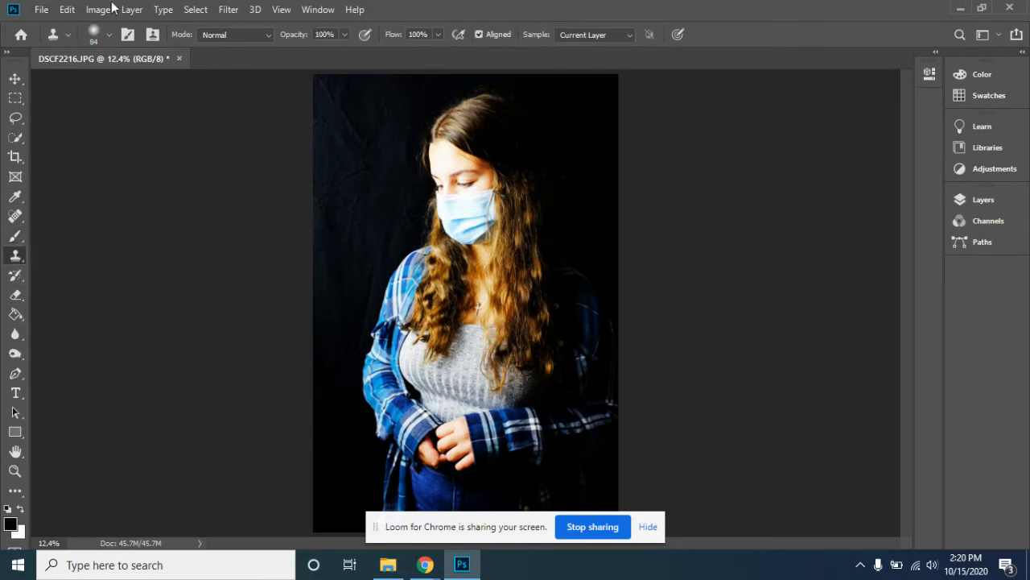
pyautogui.click(107, 35)
pyautogui.moveTo(122, 83); pyautogui.dragTo(161, 89)
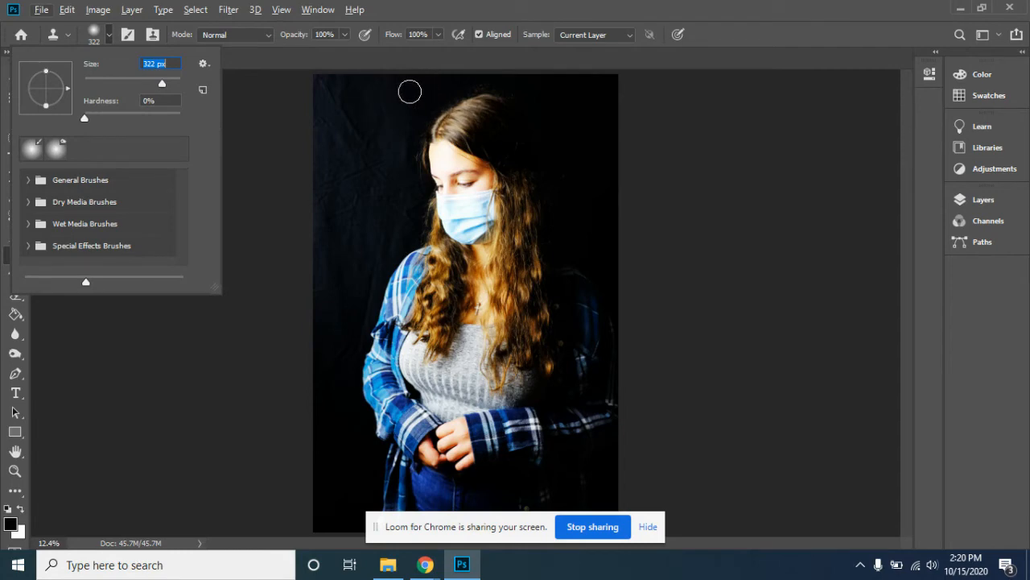
# Try cloning the dark backdrop above the head over the wrinkles beside the face, and undo the stroke.
pyautogui.keyDown('alt'); pyautogui.click(410, 92); pyautogui.keyUp('alt')
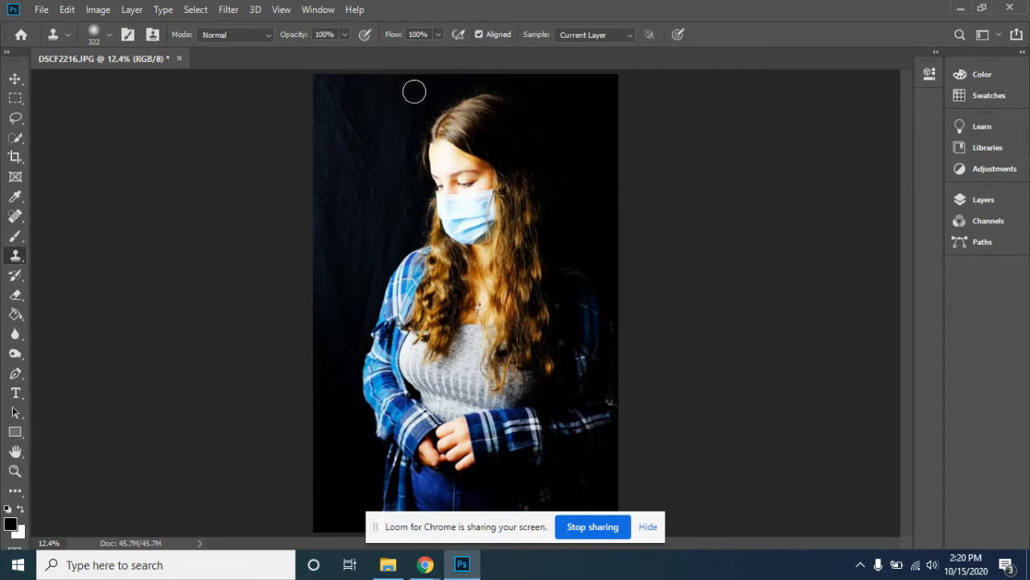
pyautogui.moveTo(355, 105)
pyautogui.mouseDown()
pyautogui.moveTo(330, 85)
pyautogui.moveTo(319, 93)
pyautogui.moveTo(330, 103)
pyautogui.moveTo(378, 81)
pyautogui.moveTo(321, 125)
pyautogui.moveTo(332, 120)
pyautogui.moveTo(331, 131)
pyautogui.moveTo(350, 109)
pyautogui.moveTo(336, 161)
pyautogui.moveTo(352, 150)
pyautogui.moveTo(359, 169)
pyautogui.moveTo(375, 158)
pyautogui.moveTo(382, 122)
pyautogui.moveTo(368, 188)
pyautogui.moveTo(386, 225)
pyautogui.moveTo(390, 150)
pyautogui.moveTo(412, 125)
pyautogui.moveTo(390, 114)
pyautogui.moveTo(376, 131)
pyautogui.moveTo(419, 104)
pyautogui.moveTo(410, 159)
pyautogui.moveTo(438, 125)
pyautogui.moveTo(438, 181)
pyautogui.mouseUp()
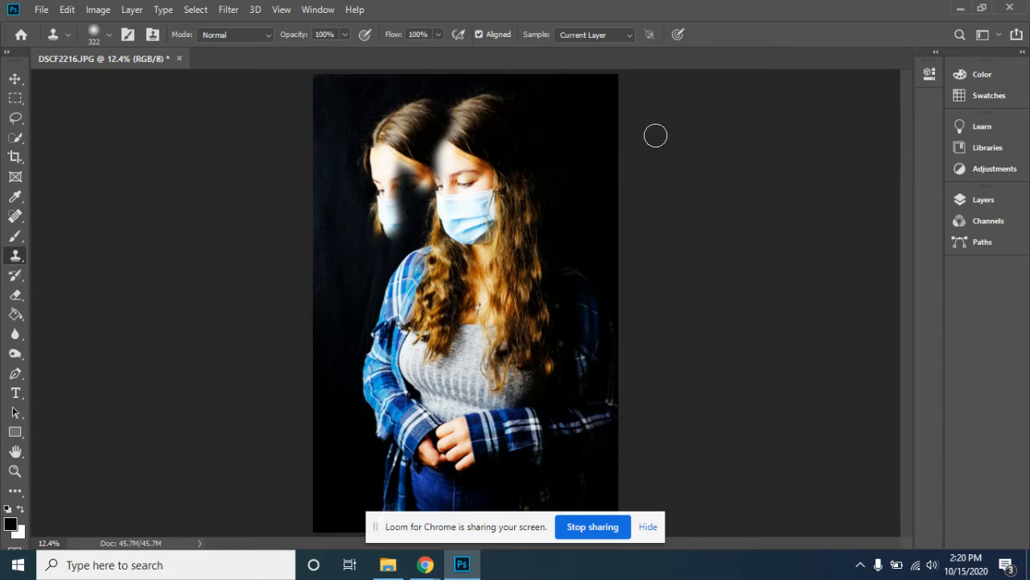
pyautogui.hotkey('ctrl', 'z')
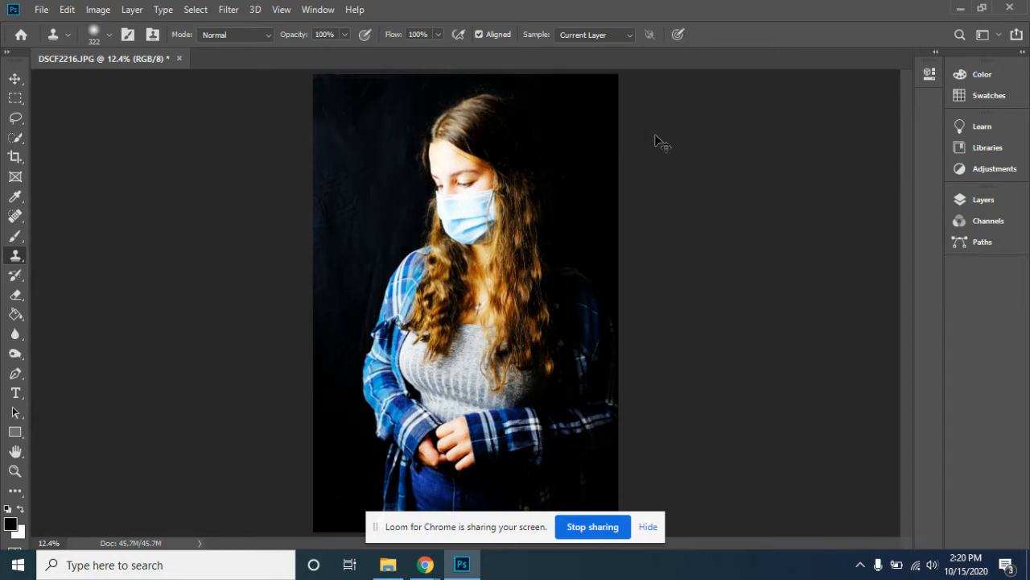
# Set the Clone Stamp opacity to 13% and its size to 385 px.
pyautogui.click(344, 35)
pyautogui.moveTo(342, 51); pyautogui.dragTo(285, 55)
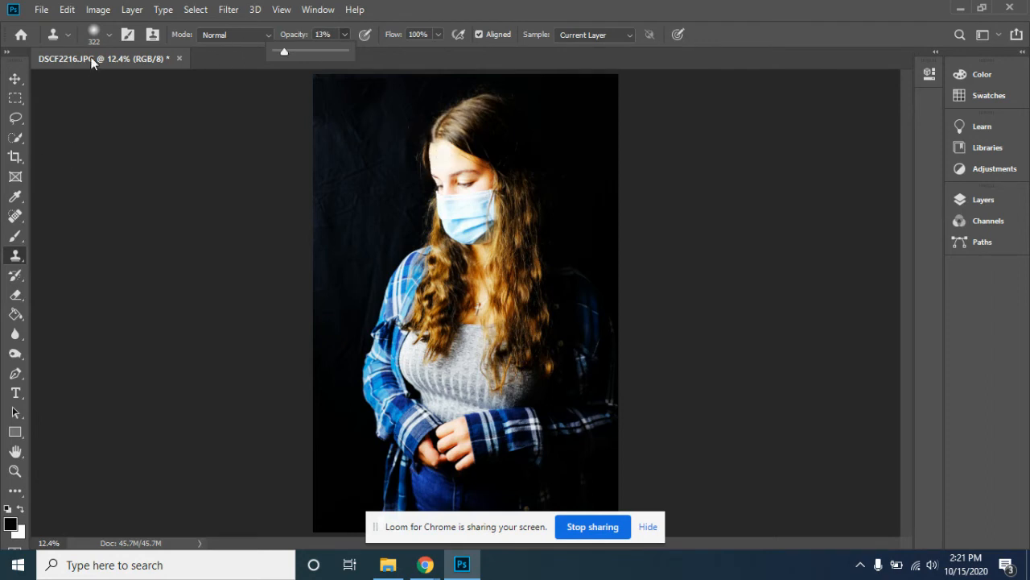
pyautogui.click(110, 34)
pyautogui.moveTo(163, 87); pyautogui.dragTo(166, 86)
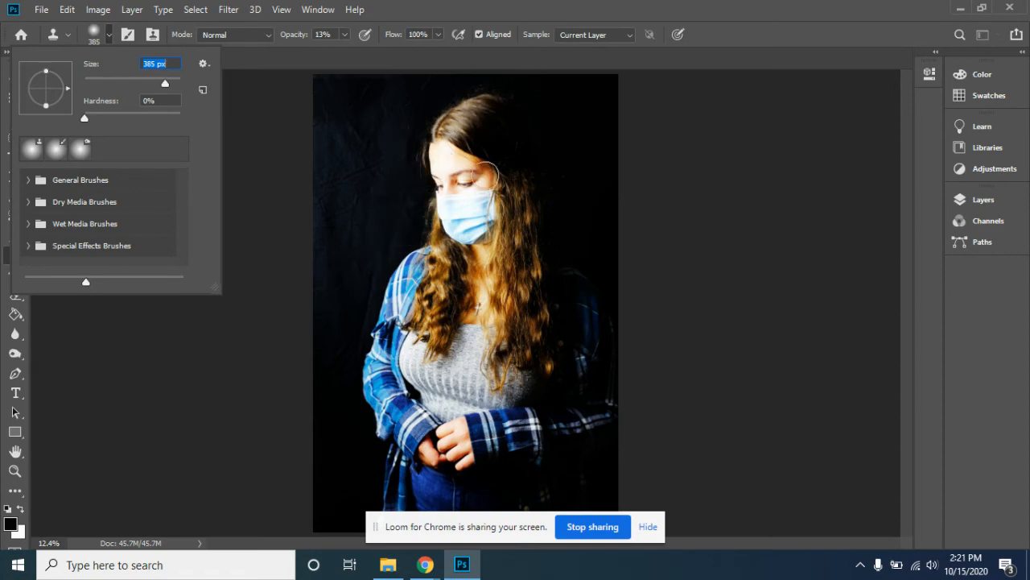
# Sample at the hair edge above the forehead and clone over the backdrop wrinkles beside the face and body.
pyautogui.keyDown('alt'); pyautogui.click(432, 135); pyautogui.keyUp('alt')
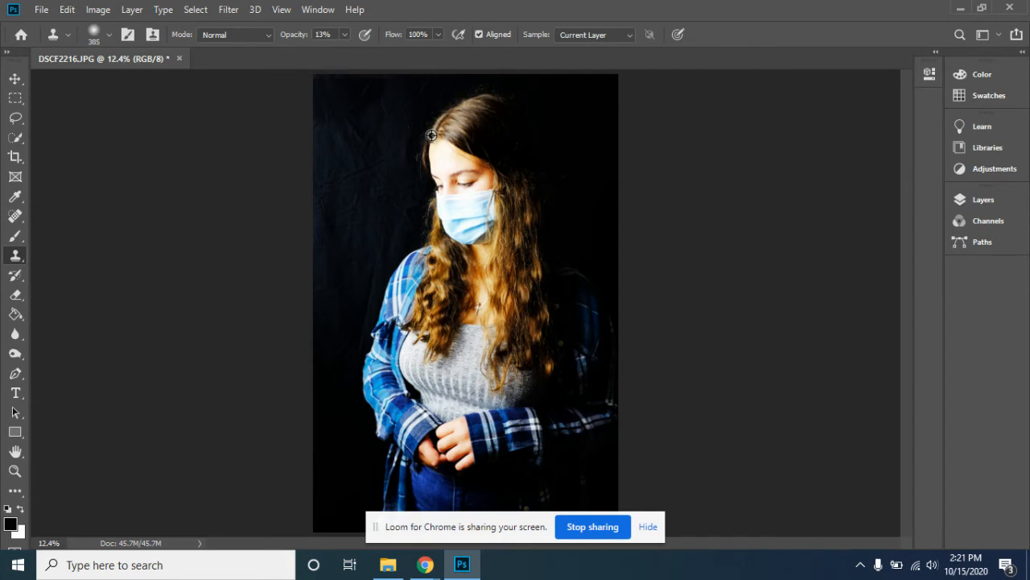
pyautogui.keyDown('alt'); pyautogui.click(432, 135); pyautogui.keyUp('alt')
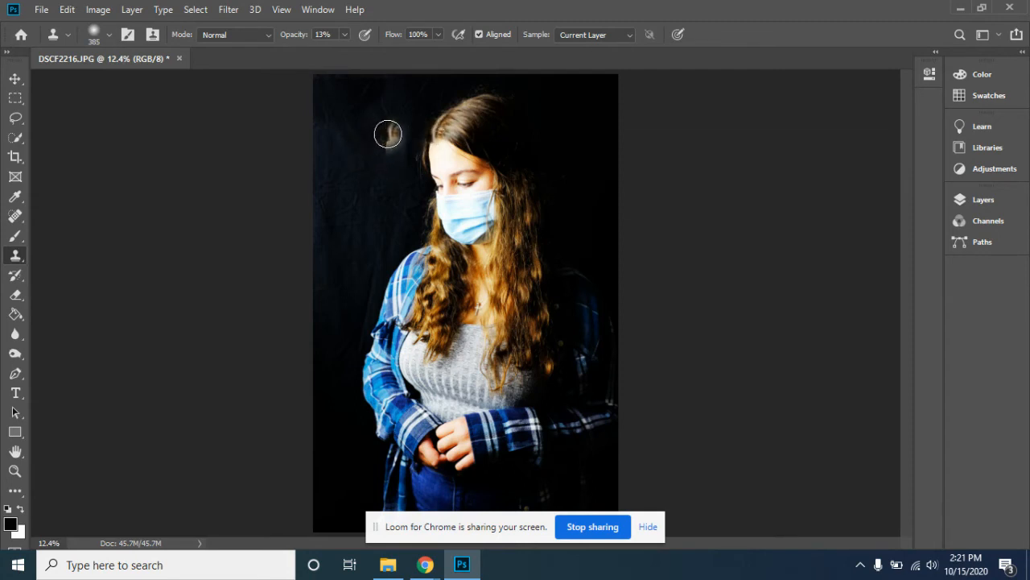
pyautogui.moveTo(387, 153)
pyautogui.mouseDown()
pyautogui.moveTo(408, 116)
pyautogui.moveTo(397, 137)
pyautogui.moveTo(414, 168)
pyautogui.moveTo(417, 211)
pyautogui.moveTo(399, 189)
pyautogui.moveTo(402, 229)
pyautogui.moveTo(416, 233)
pyautogui.moveTo(398, 258)
pyautogui.moveTo(415, 250)
pyautogui.moveTo(384, 283)
pyautogui.moveTo(392, 253)
pyautogui.moveTo(356, 299)
pyautogui.moveTo(348, 281)
pyautogui.moveTo(326, 323)
pyautogui.moveTo(353, 290)
pyautogui.moveTo(347, 348)
pyautogui.moveTo(365, 320)
pyautogui.moveTo(346, 380)
pyautogui.moveTo(323, 382)
pyautogui.moveTo(332, 414)
pyautogui.moveTo(368, 439)
pyautogui.moveTo(346, 403)
pyautogui.moveTo(382, 475)
pyautogui.mouseUp()
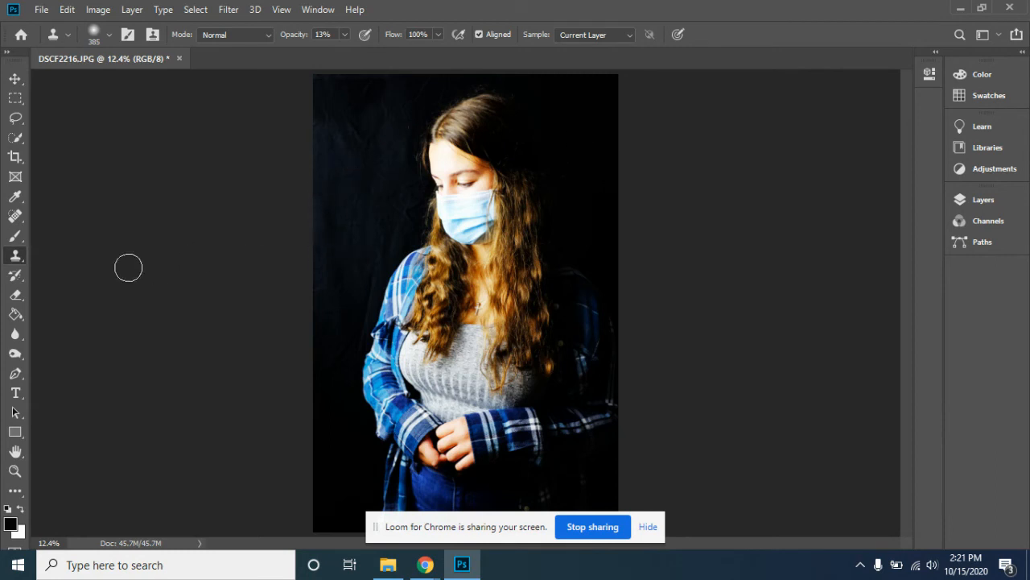
# Sample the backdrop near the photo's upper-left corner and clone it over the wrinkles beside the head and shoulder.
pyautogui.keyDown('alt'); pyautogui.click(344, 92); pyautogui.keyUp('alt')
pyautogui.click(345, 130)
pyautogui.moveTo(345, 130)
pyautogui.mouseDown()
pyautogui.moveTo(367, 154)
pyautogui.moveTo(357, 152)
pyautogui.moveTo(372, 156)
pyautogui.moveTo(348, 114)
pyautogui.moveTo(373, 170)
pyautogui.moveTo(356, 155)
pyautogui.moveTo(367, 169)
pyautogui.moveTo(387, 146)
pyautogui.moveTo(378, 127)
pyautogui.moveTo(355, 140)
pyautogui.moveTo(358, 126)
pyautogui.moveTo(382, 107)
pyautogui.moveTo(373, 107)
pyautogui.moveTo(389, 117)
pyautogui.moveTo(425, 91)
pyautogui.moveTo(392, 99)
pyautogui.moveTo(403, 83)
pyautogui.moveTo(378, 123)
pyautogui.moveTo(388, 119)
pyautogui.moveTo(388, 99)
pyautogui.moveTo(339, 103)
pyautogui.moveTo(347, 119)
pyautogui.moveTo(358, 91)
pyautogui.moveTo(379, 87)
pyautogui.moveTo(335, 86)
pyautogui.moveTo(328, 140)
pyautogui.moveTo(343, 127)
pyautogui.moveTo(331, 101)
pyautogui.moveTo(341, 130)
pyautogui.moveTo(368, 123)
pyautogui.moveTo(356, 139)
pyautogui.moveTo(385, 114)
pyautogui.mouseUp()
pyautogui.keyDown('alt'); pyautogui.click(349, 104); pyautogui.keyUp('alt')
pyautogui.moveTo(344, 166)
pyautogui.mouseDown()
pyautogui.moveTo(344, 191)
pyautogui.moveTo(323, 184)
pyautogui.moveTo(333, 147)
pyautogui.moveTo(376, 140)
pyautogui.moveTo(391, 159)
pyautogui.moveTo(354, 206)
pyautogui.moveTo(336, 188)
pyautogui.moveTo(403, 124)
pyautogui.moveTo(380, 207)
pyautogui.moveTo(367, 209)
pyautogui.moveTo(343, 135)
pyautogui.moveTo(339, 146)
pyautogui.moveTo(350, 205)
pyautogui.moveTo(336, 224)
pyautogui.moveTo(368, 209)
pyautogui.moveTo(381, 218)
pyautogui.moveTo(399, 196)
pyautogui.moveTo(364, 238)
pyautogui.moveTo(370, 266)
pyautogui.moveTo(357, 222)
pyautogui.moveTo(324, 232)
pyautogui.moveTo(323, 210)
pyautogui.moveTo(338, 236)
pyautogui.moveTo(322, 171)
pyautogui.moveTo(354, 208)
pyautogui.moveTo(371, 144)
pyautogui.moveTo(336, 306)
pyautogui.moveTo(370, 274)
pyautogui.moveTo(376, 198)
pyautogui.moveTo(399, 202)
pyautogui.moveTo(401, 232)
pyautogui.moveTo(365, 159)
pyautogui.moveTo(328, 146)
pyautogui.moveTo(336, 181)
pyautogui.moveTo(360, 209)
pyautogui.moveTo(363, 156)
pyautogui.moveTo(370, 175)
pyautogui.moveTo(396, 163)
pyautogui.moveTo(365, 263)
pyautogui.mouseUp()
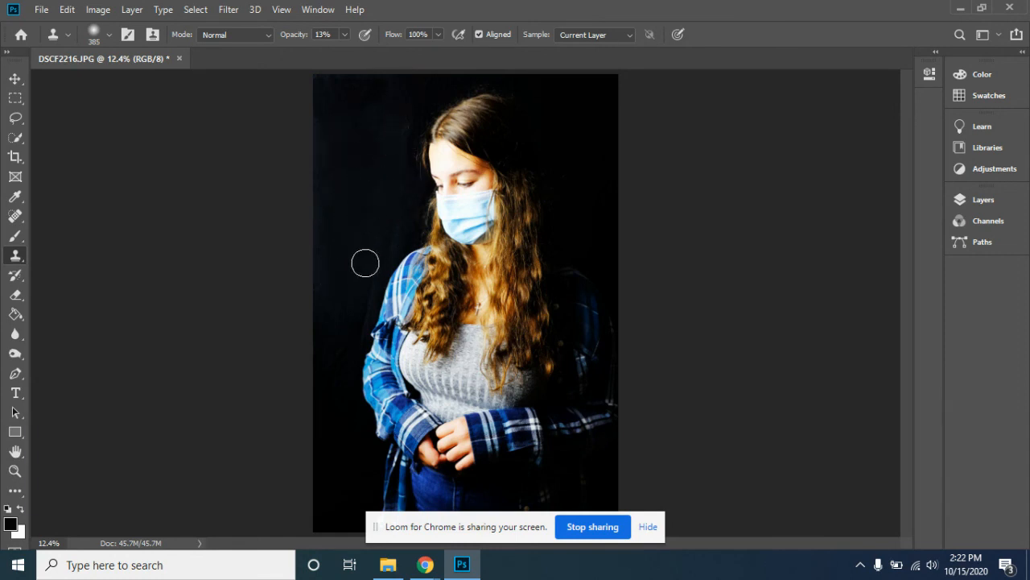
# Sample the black backdrop beside the head with the Eyedropper and fill the wrinkled backdrop with it using the Paint Bucket.
pyautogui.click(16, 197)
pyautogui.click(564, 91)
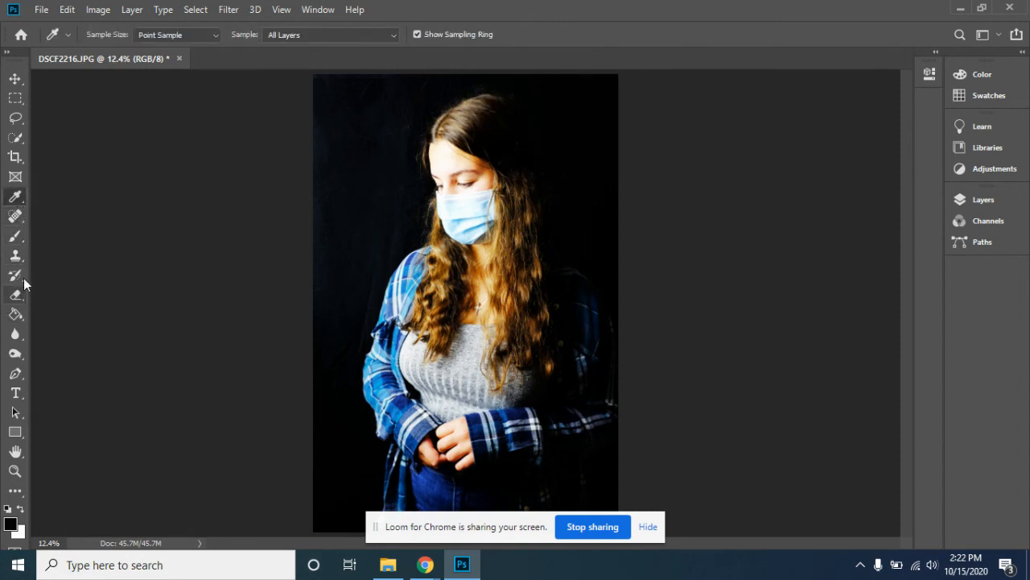
pyautogui.click(15, 315)
pyautogui.rightClick(16, 316)
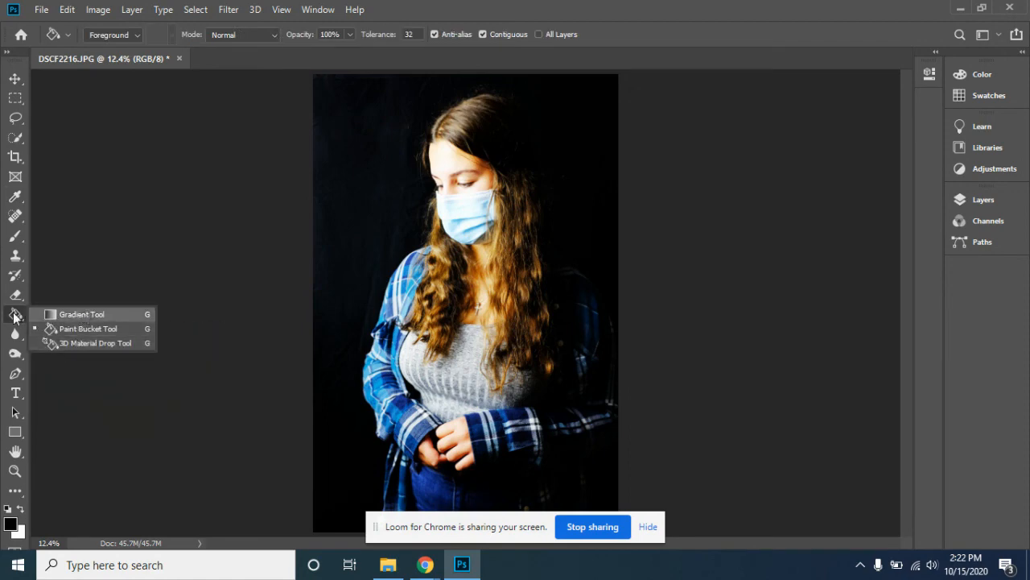
pyautogui.click(84, 328)
pyautogui.click(349, 208)
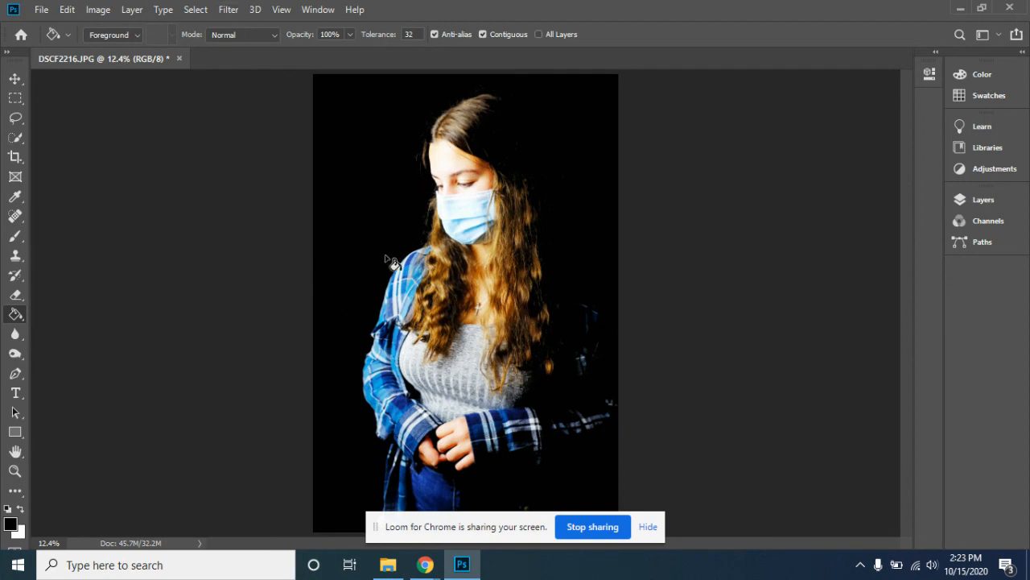
# Adjust the portrait with Brightness/Contrast to brightness -66 and contrast -4, keeping the dialog clear of the photo.
pyautogui.click(98, 10)
pyautogui.moveTo(147, 50)
pyautogui.click(322, 50)
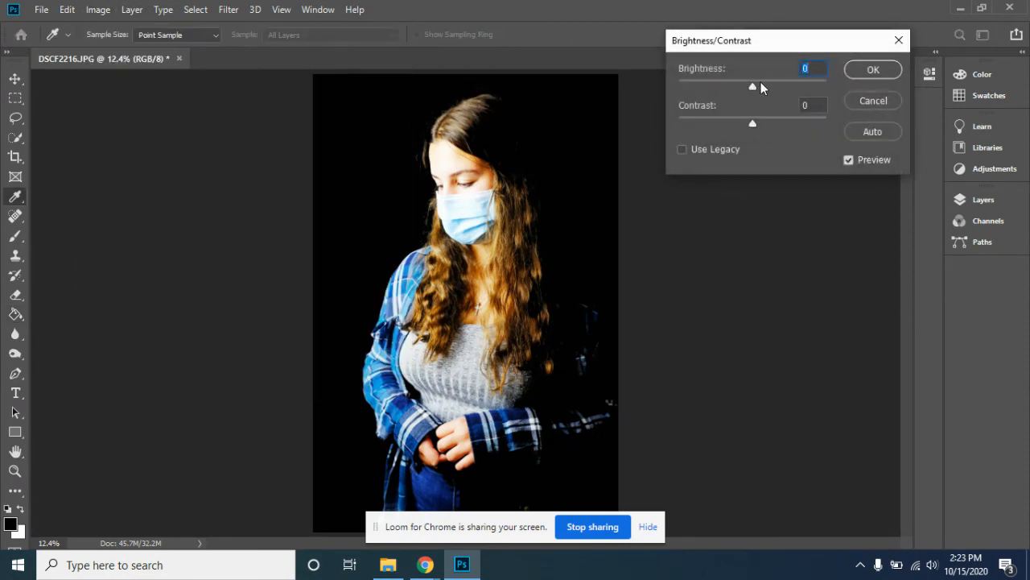
pyautogui.moveTo(752, 82); pyautogui.dragTo(721, 89)
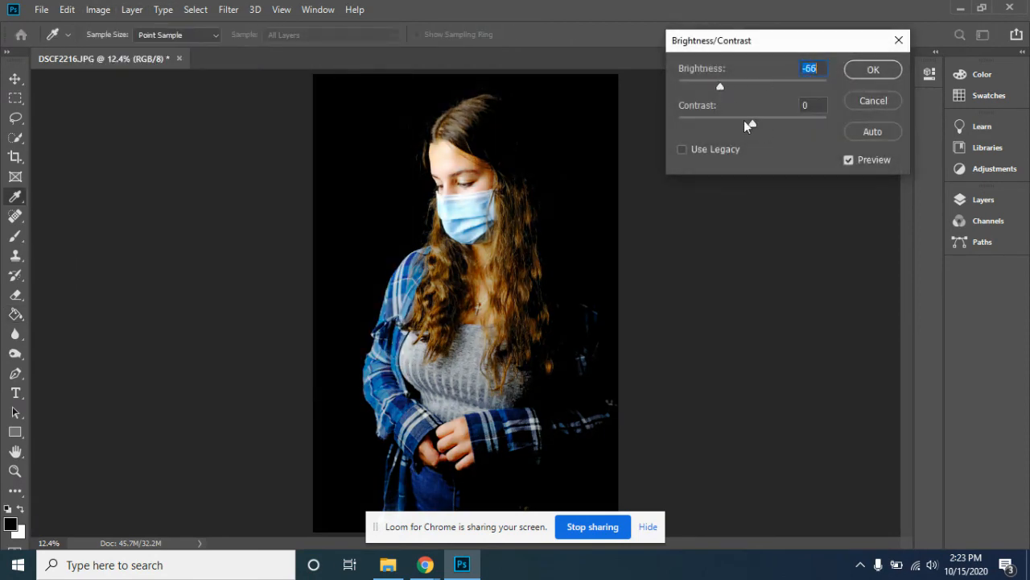
pyautogui.click(754, 123)
pyautogui.moveTo(755, 122)
pyautogui.mouseDown()
pyautogui.moveTo(773, 123)
pyautogui.moveTo(747, 124)
pyautogui.mouseUp()
pyautogui.moveTo(822, 44); pyautogui.dragTo(801, 51)
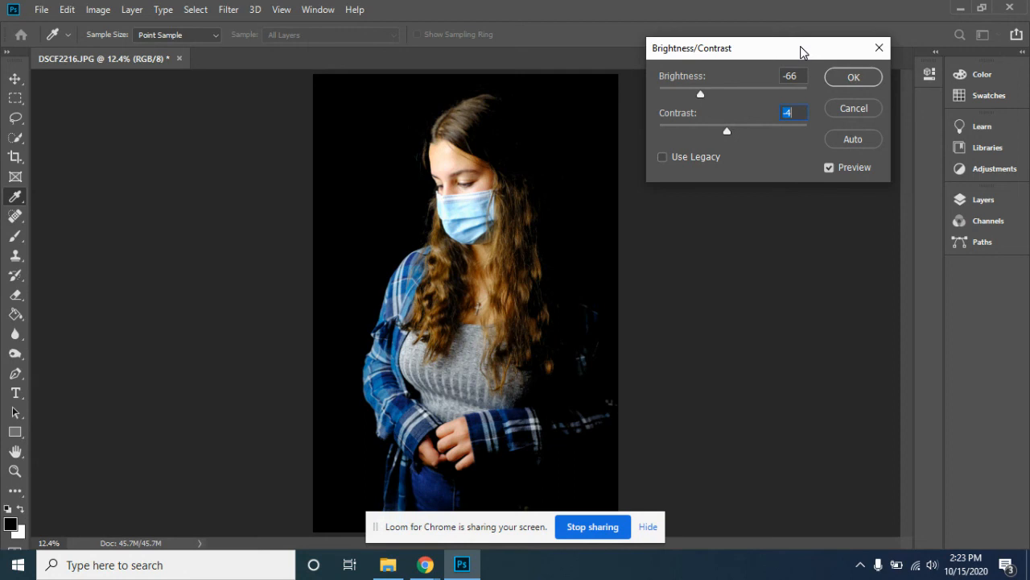
pyautogui.moveTo(801, 50); pyautogui.dragTo(798, 64)
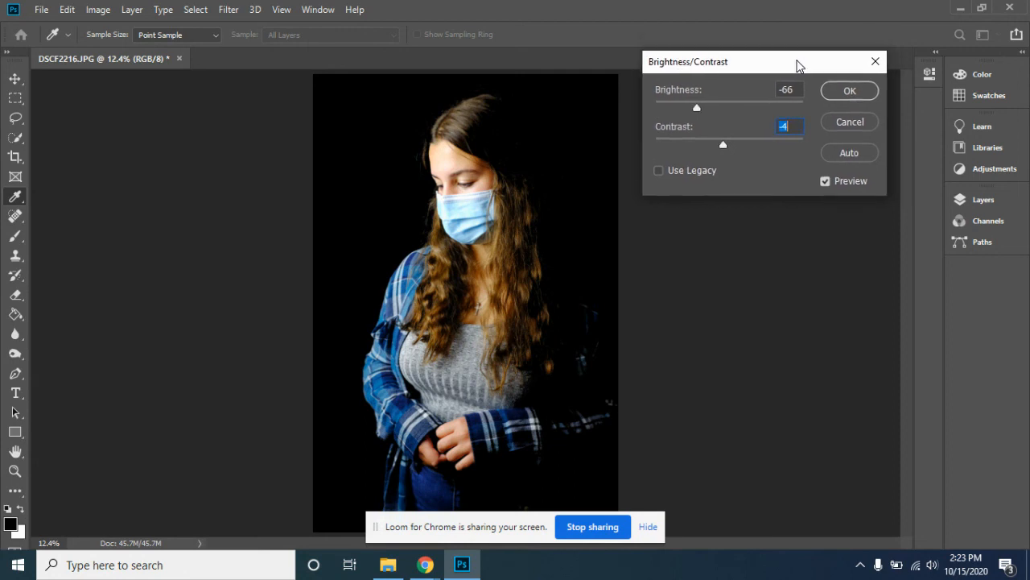